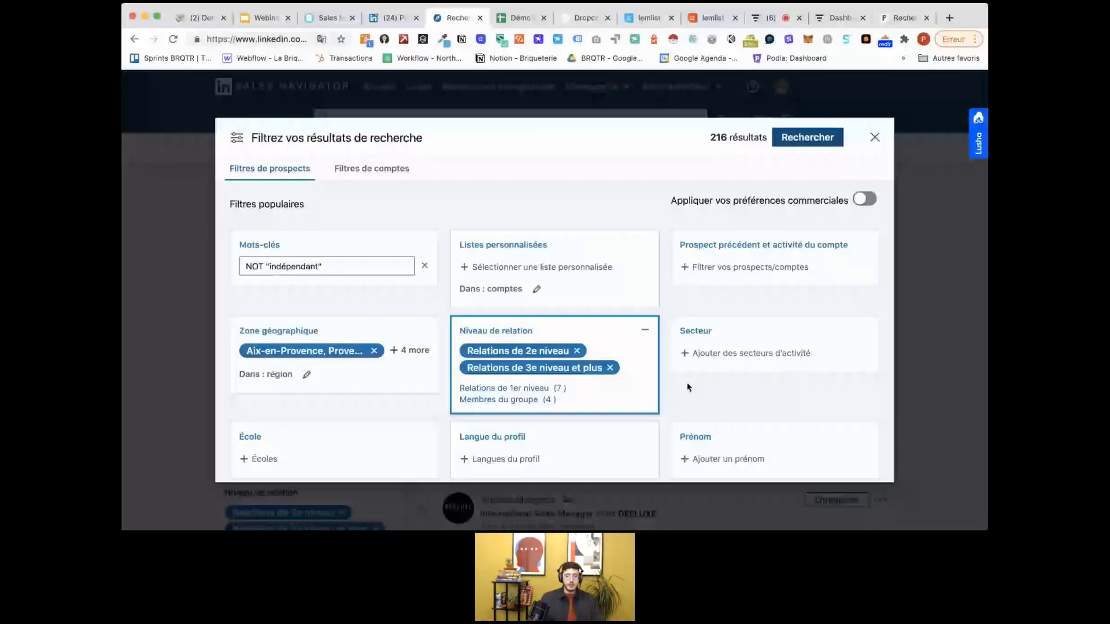
- Review the excluded levels in the Niveau hiérarchique filter and the ranges selected for Ancienneté dans l'entreprise actuelle
{"action": "scroll", "coordinate": [397, 329], "scroll_direction": "down", "scroll_amount": 5}
{"action": "left_click", "coordinate": [397, 329]}
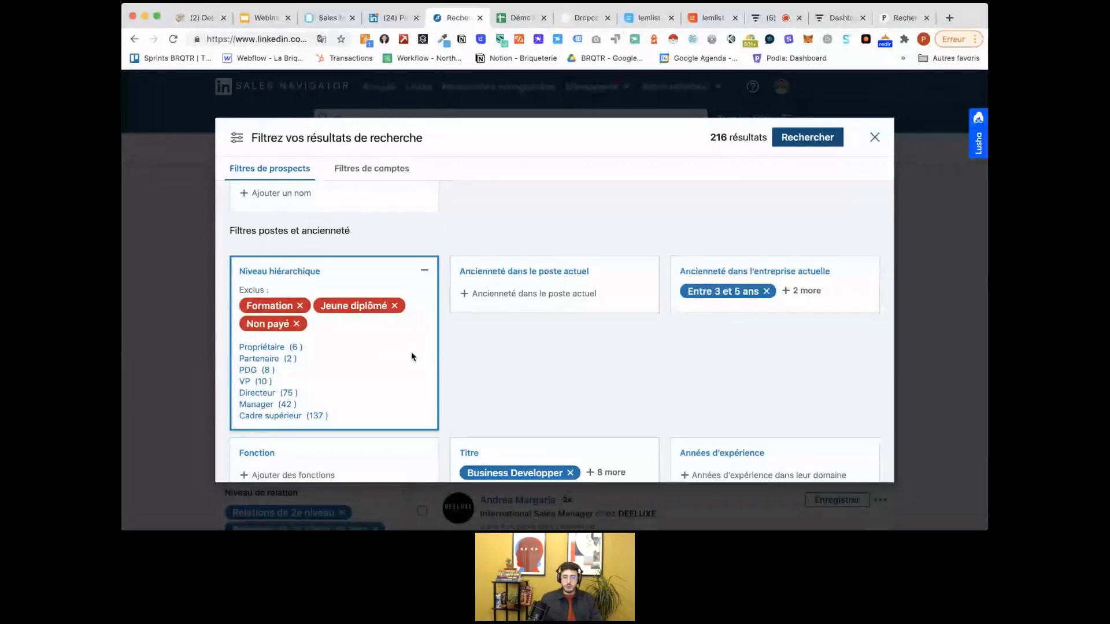
{"action": "left_click", "coordinate": [702, 236]}
{"action": "left_click", "coordinate": [855, 271]}
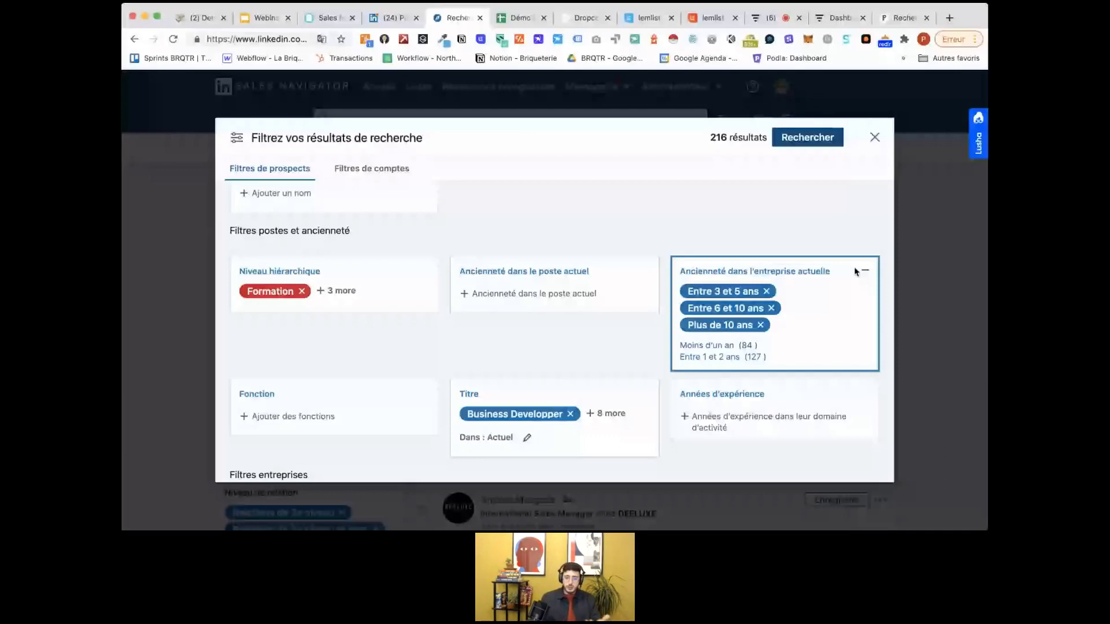
- Try the "Moins d'un an" range in the Ancienneté dans le poste actuel filter and remove it again
{"action": "left_click", "coordinate": [532, 306]}
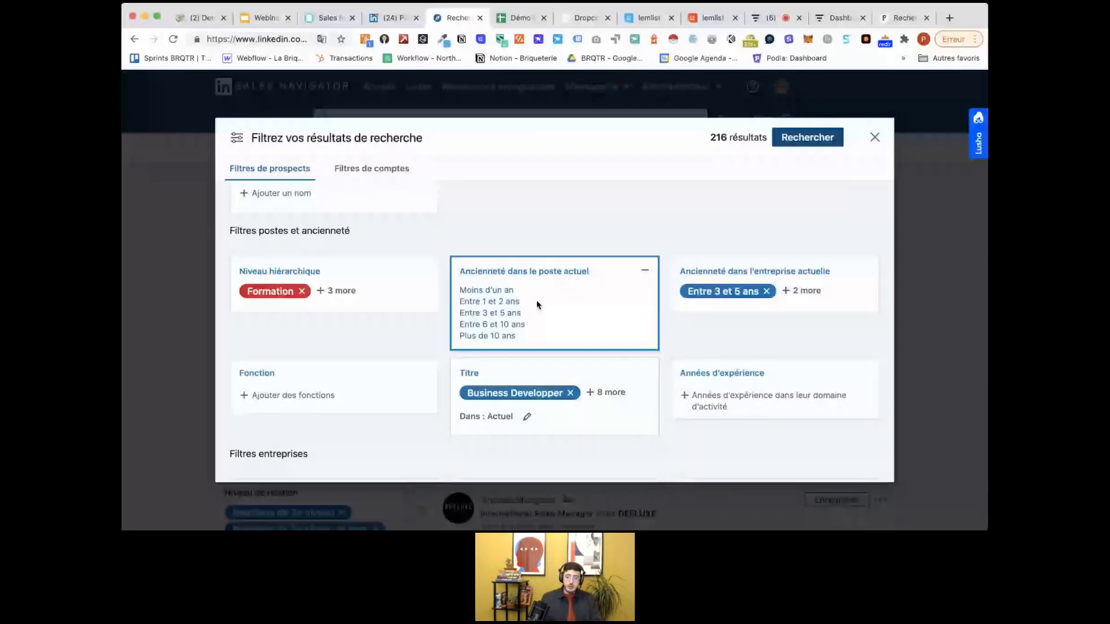
{"action": "left_click", "coordinate": [486, 290]}
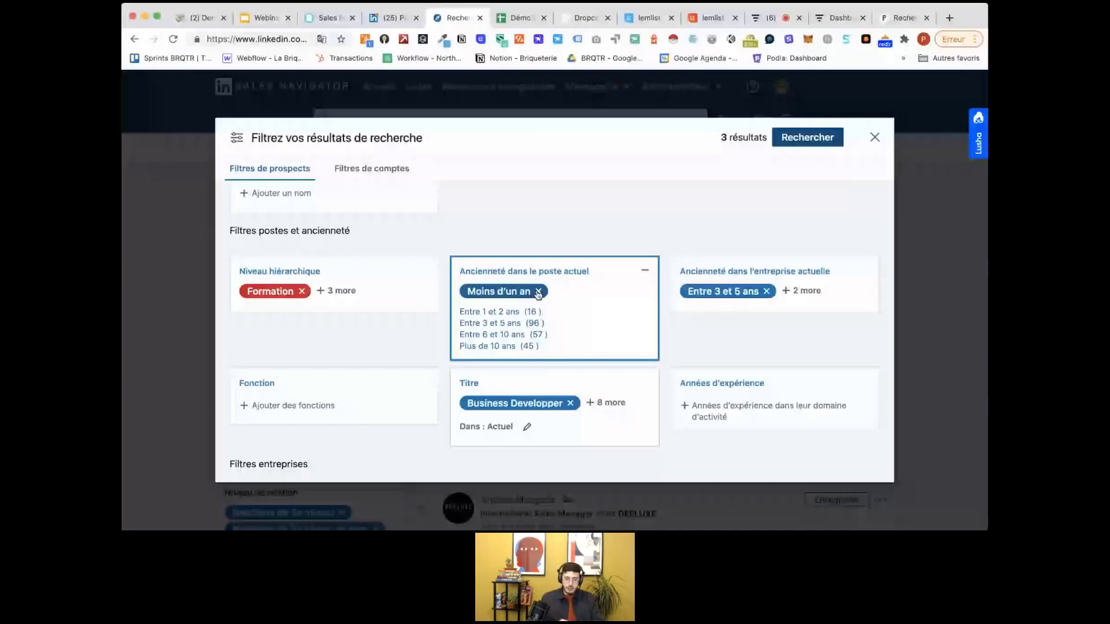
{"action": "left_click", "coordinate": [538, 292]}
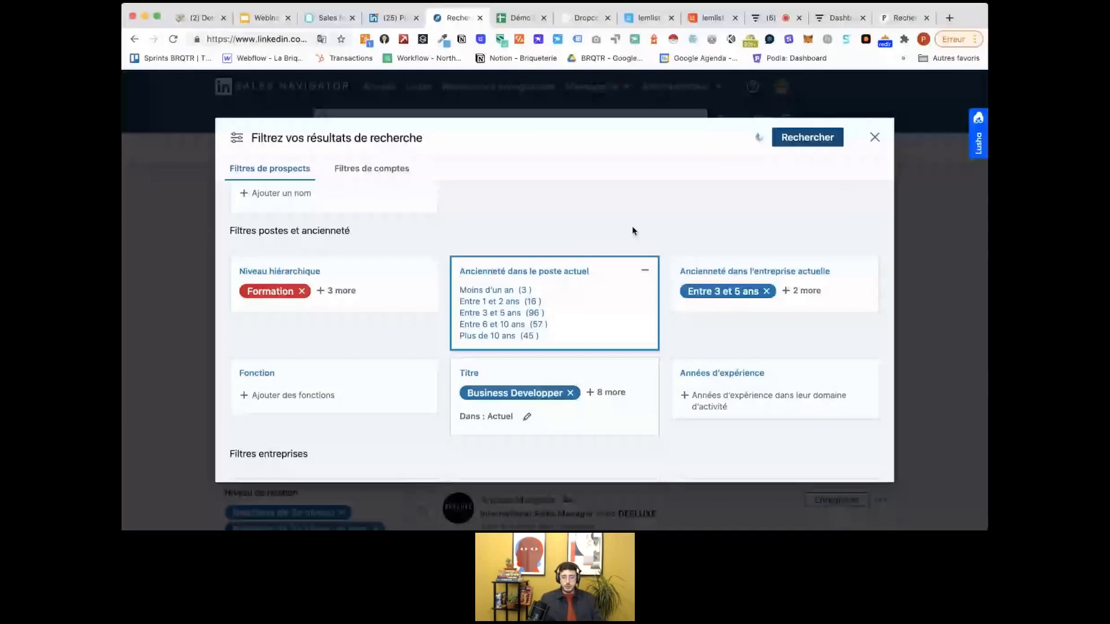
- Try adding "Sales director" to the included job titles in the Titre filter and remove it again
{"action": "left_click", "coordinate": [581, 282]}
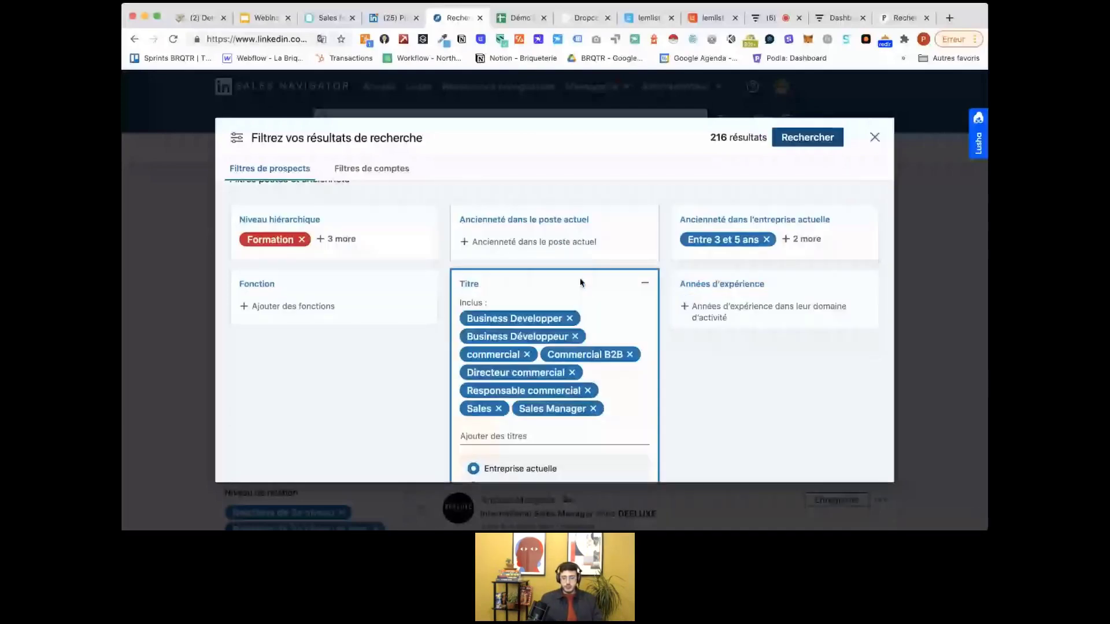
{"action": "left_click", "coordinate": [569, 430]}
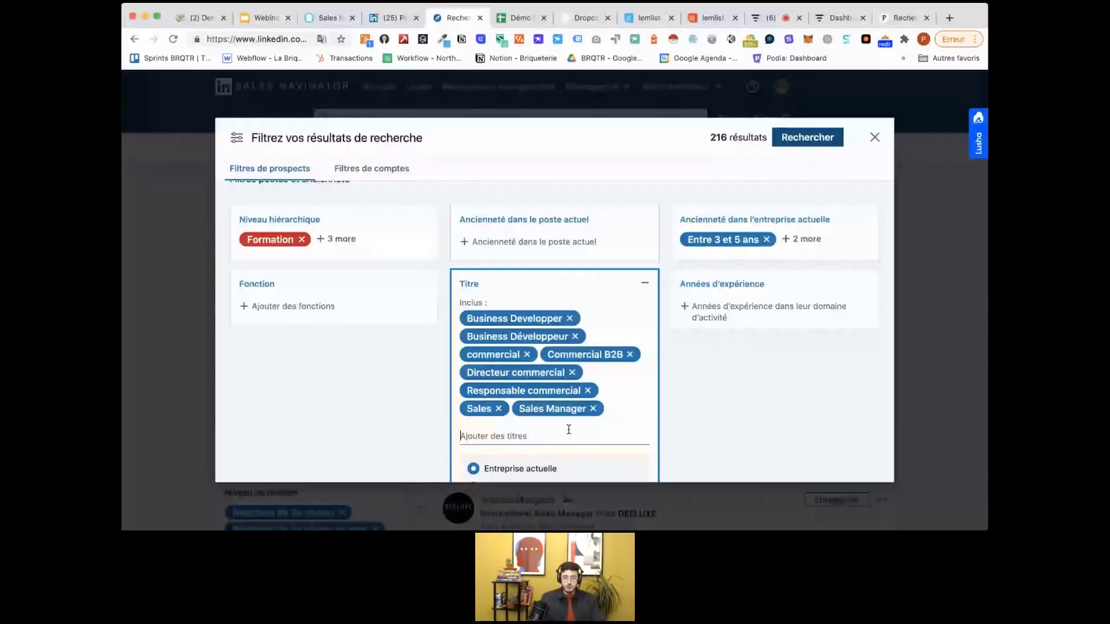
{"action": "scroll", "coordinate": [571, 432], "scroll_direction": "down", "scroll_amount": 1}
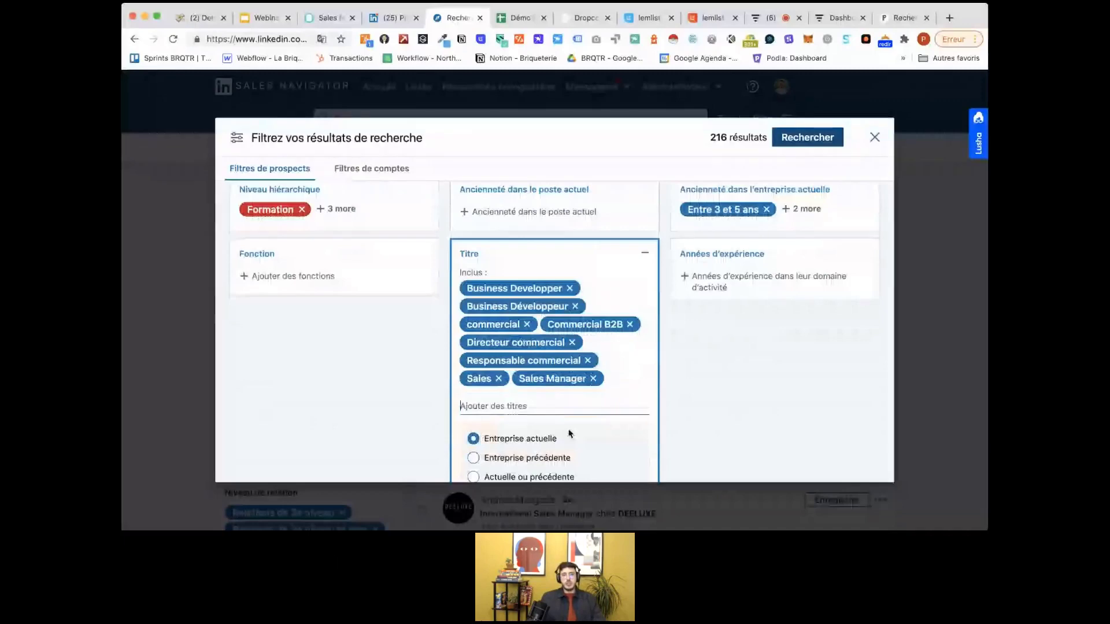
{"action": "type", "text": "Sales "}
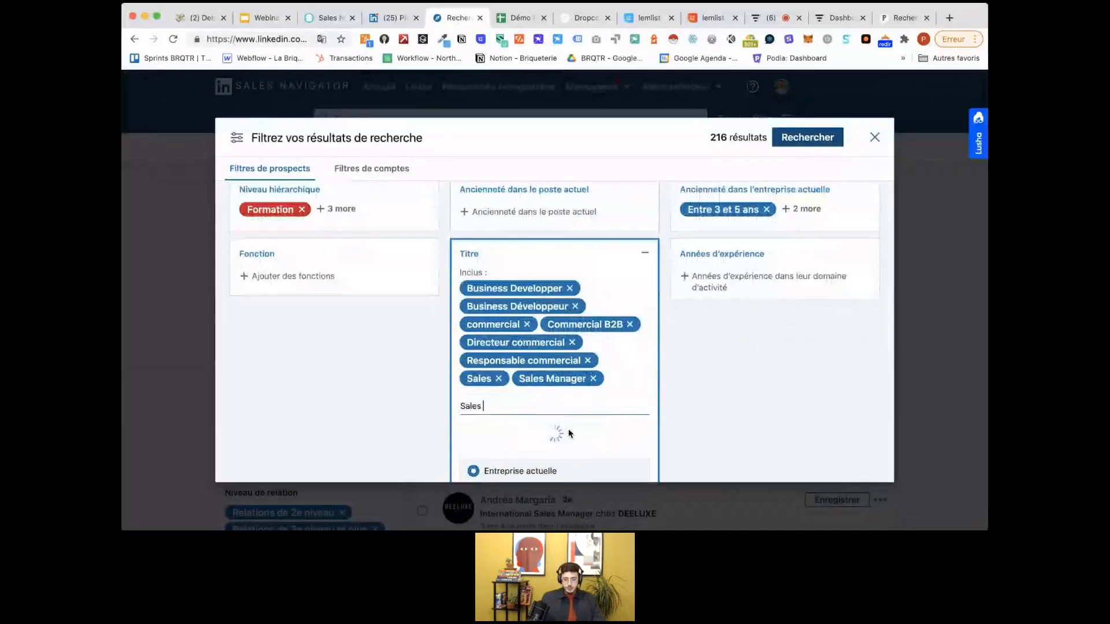
{"action": "type", "text": "direct"}
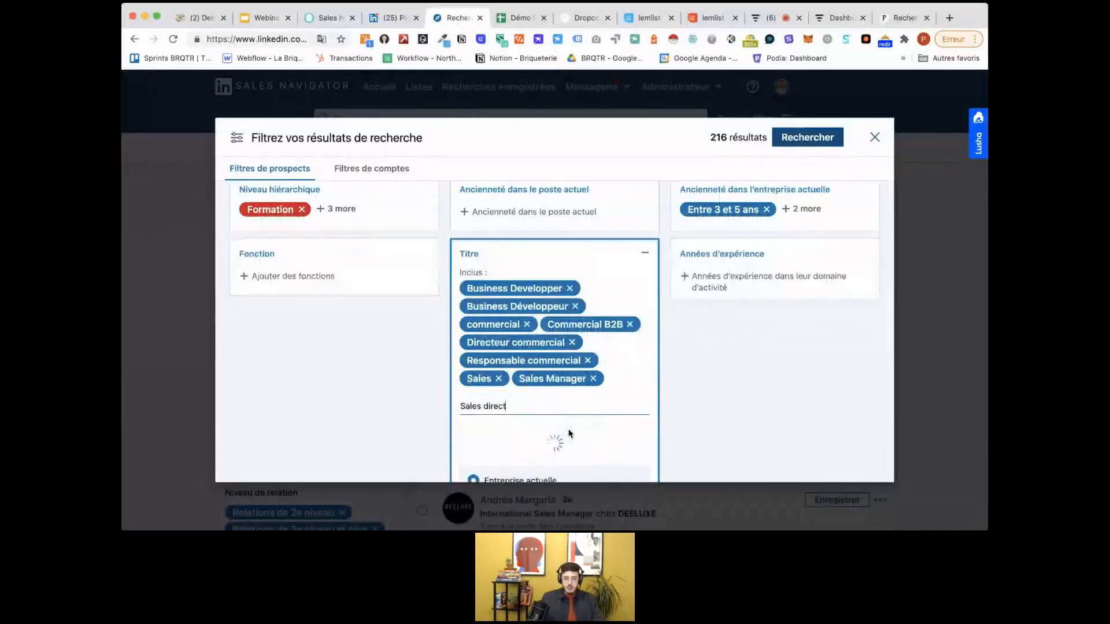
{"action": "type", "text": "or"}
{"action": "scroll", "coordinate": [503, 405], "scroll_direction": "down", "scroll_amount": 2}
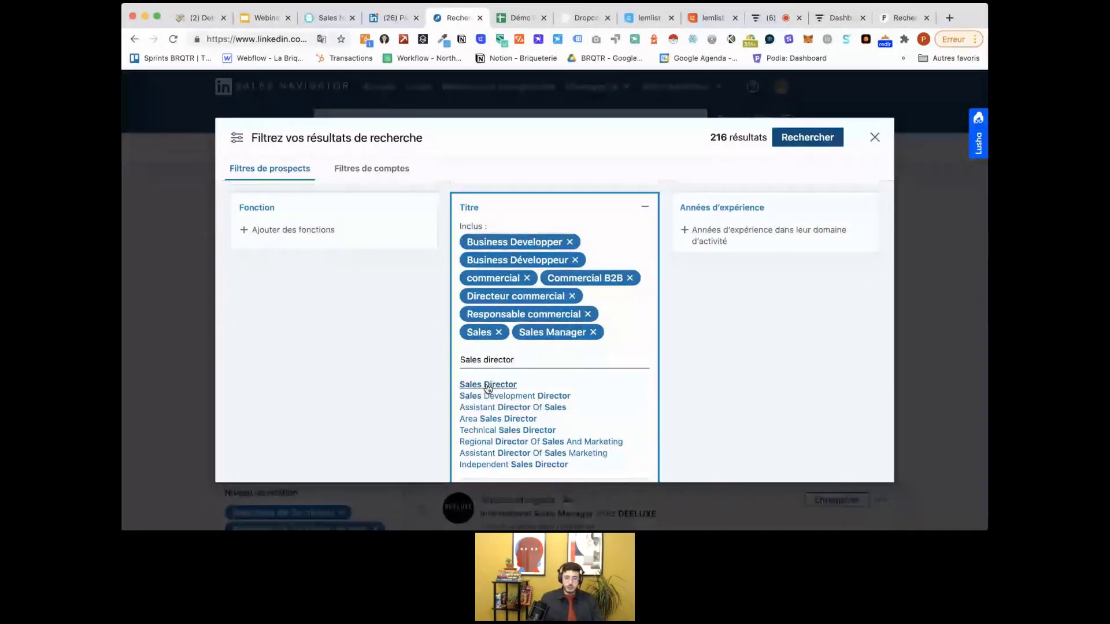
{"action": "left_click", "coordinate": [487, 386]}
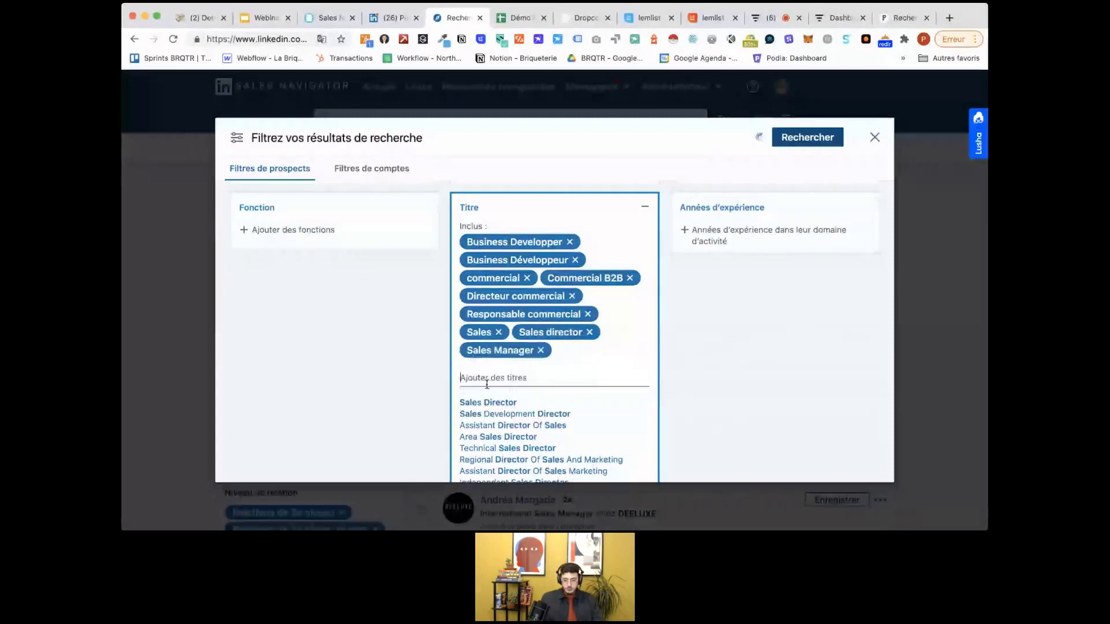
{"action": "left_click", "coordinate": [590, 331]}
{"action": "scroll", "coordinate": [752, 232], "scroll_direction": "down", "scroll_amount": 1}
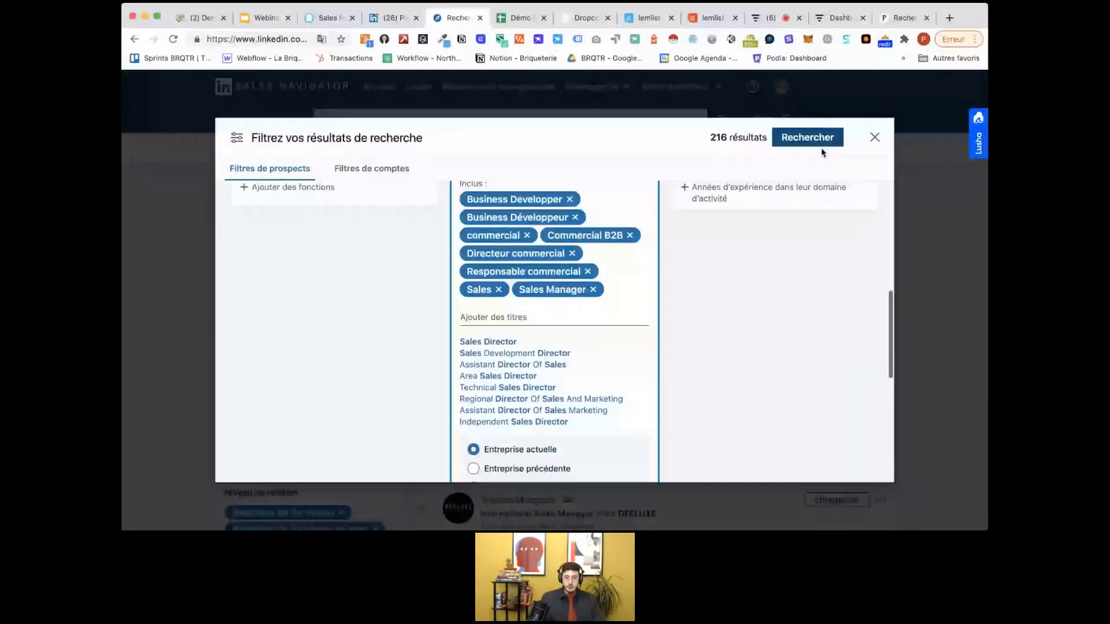
- Check the Effectifs de l'entreprise filter and run the prospect search, keeping the current filters
{"action": "scroll", "coordinate": [560, 342], "scroll_direction": "down", "scroll_amount": 5}
{"action": "left_click", "coordinate": [585, 327]}
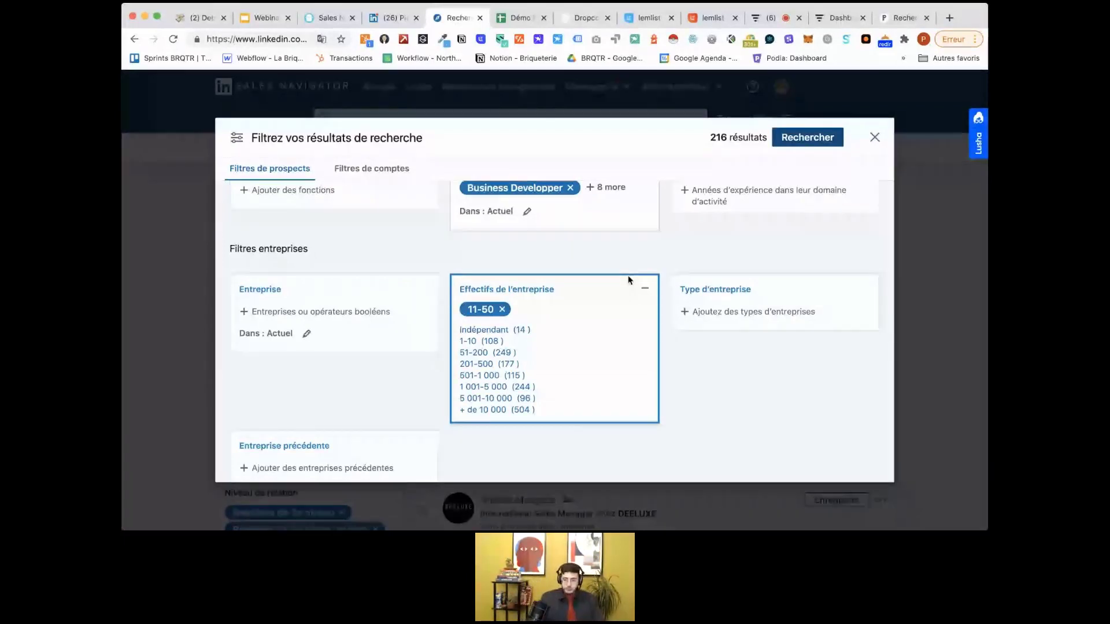
{"action": "left_click", "coordinate": [876, 138]}
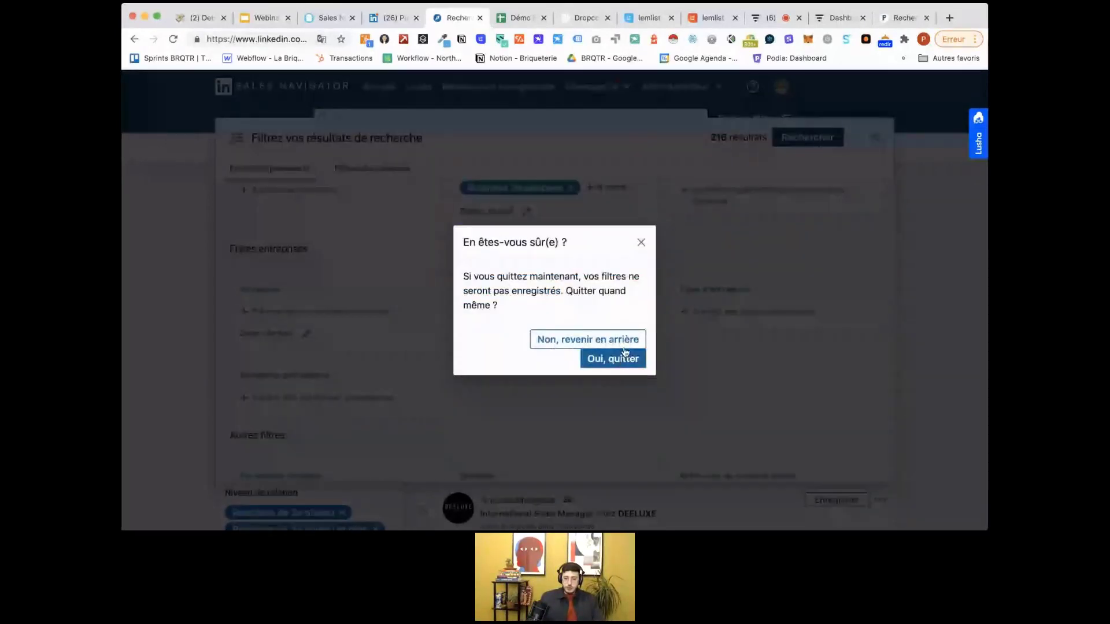
{"action": "left_click", "coordinate": [624, 347]}
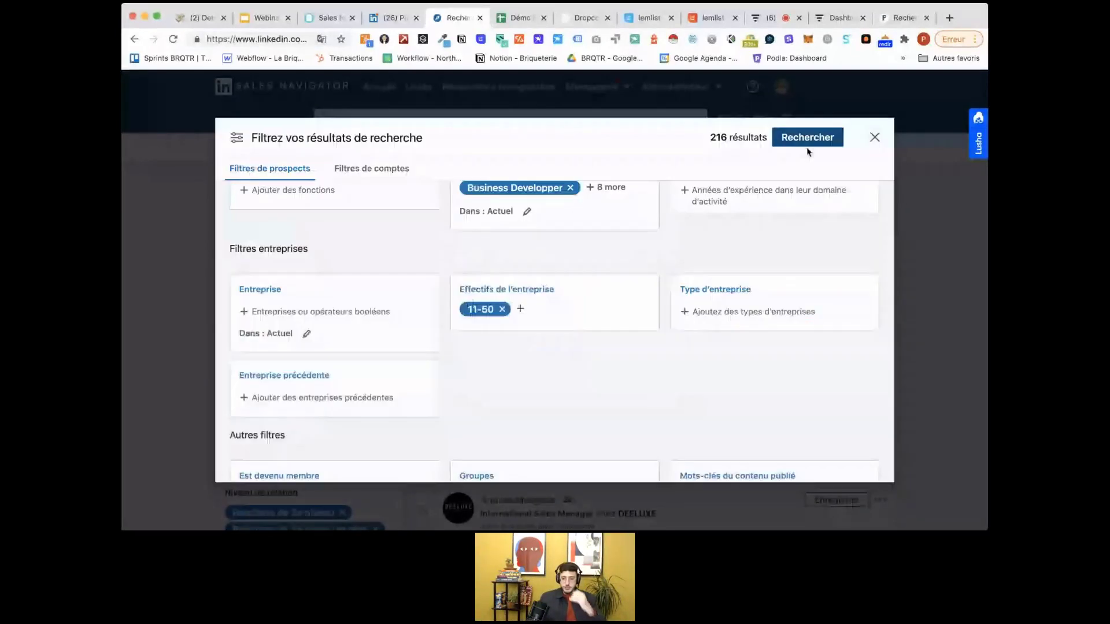
{"action": "left_click", "coordinate": [808, 142]}
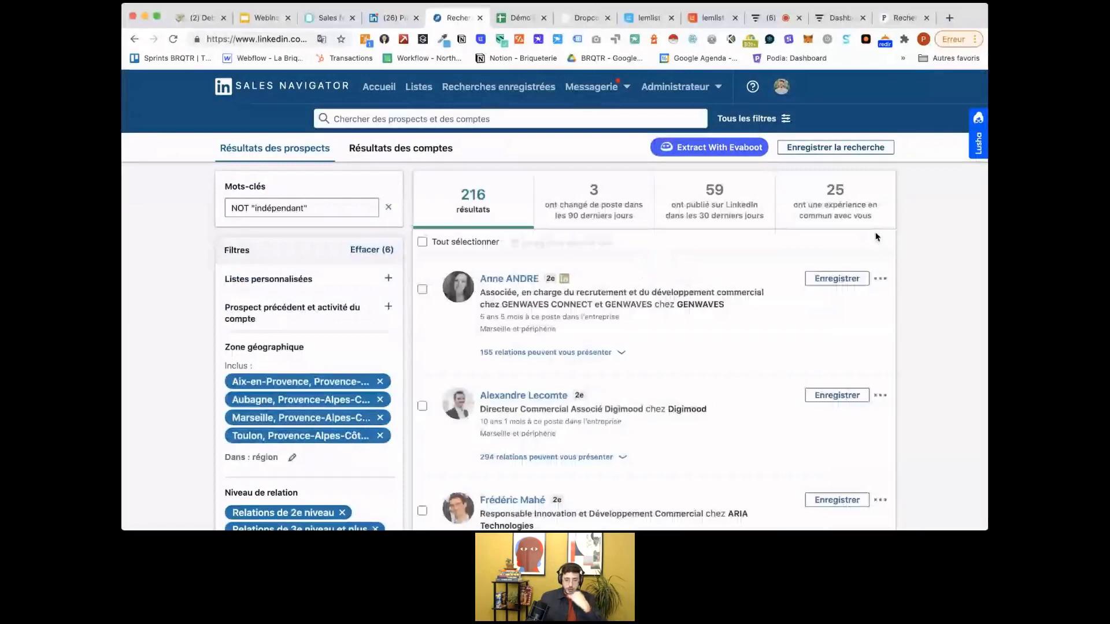
- Examine the job titles, companies and tenure of the prospects on the first results page
{"action": "scroll", "coordinate": [762, 300], "scroll_direction": "down", "scroll_amount": 2}
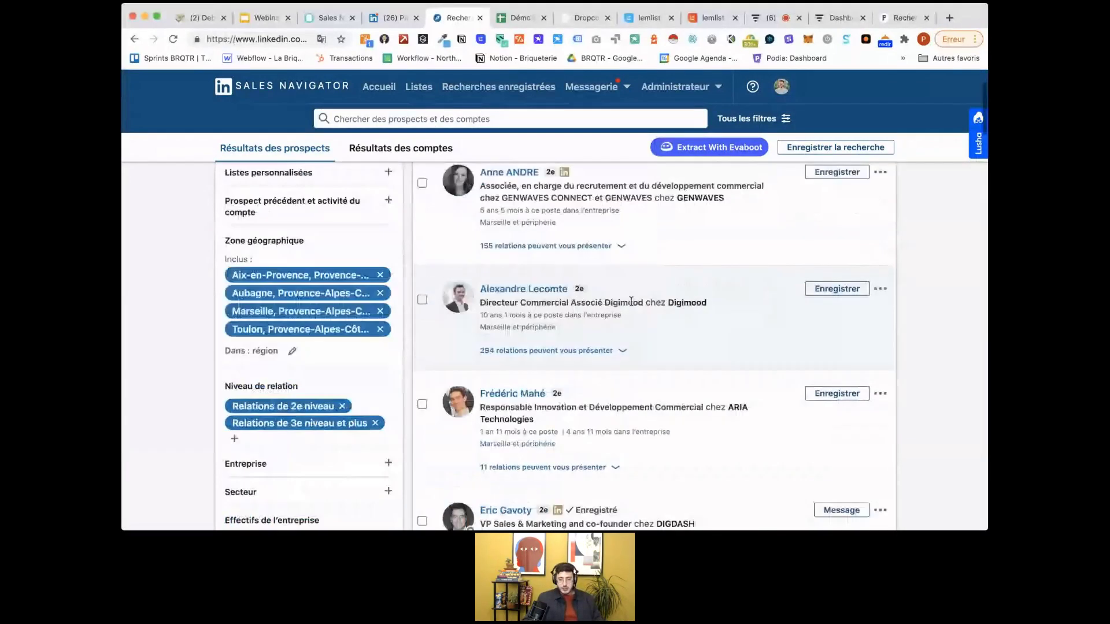
{"action": "scroll", "coordinate": [632, 301], "scroll_direction": "down", "scroll_amount": 1}
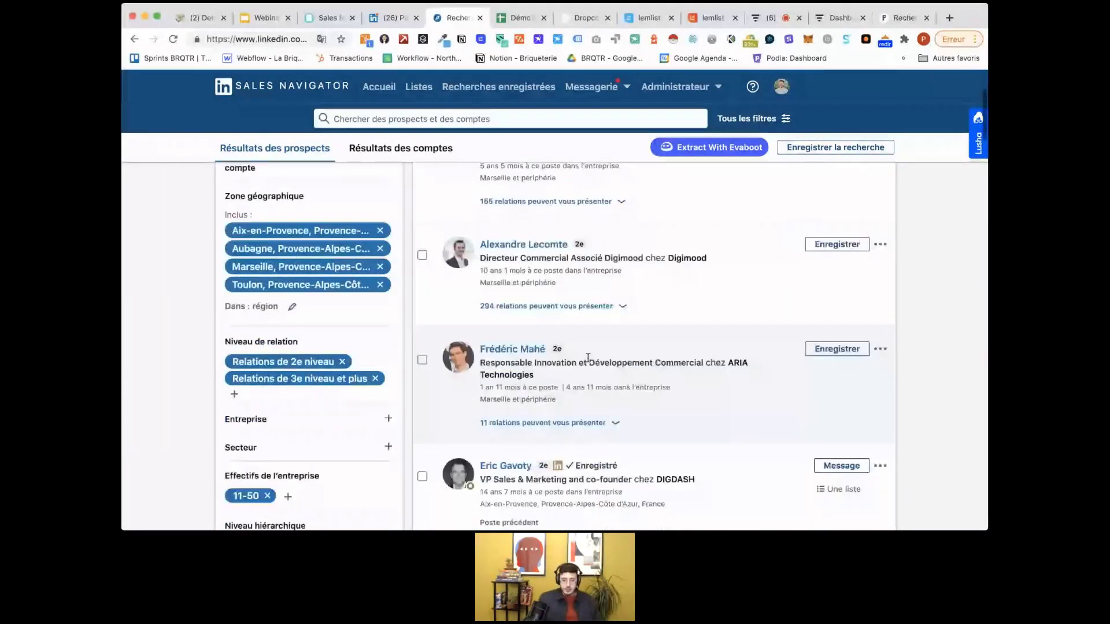
{"action": "scroll", "coordinate": [702, 317], "scroll_direction": "down", "scroll_amount": 3}
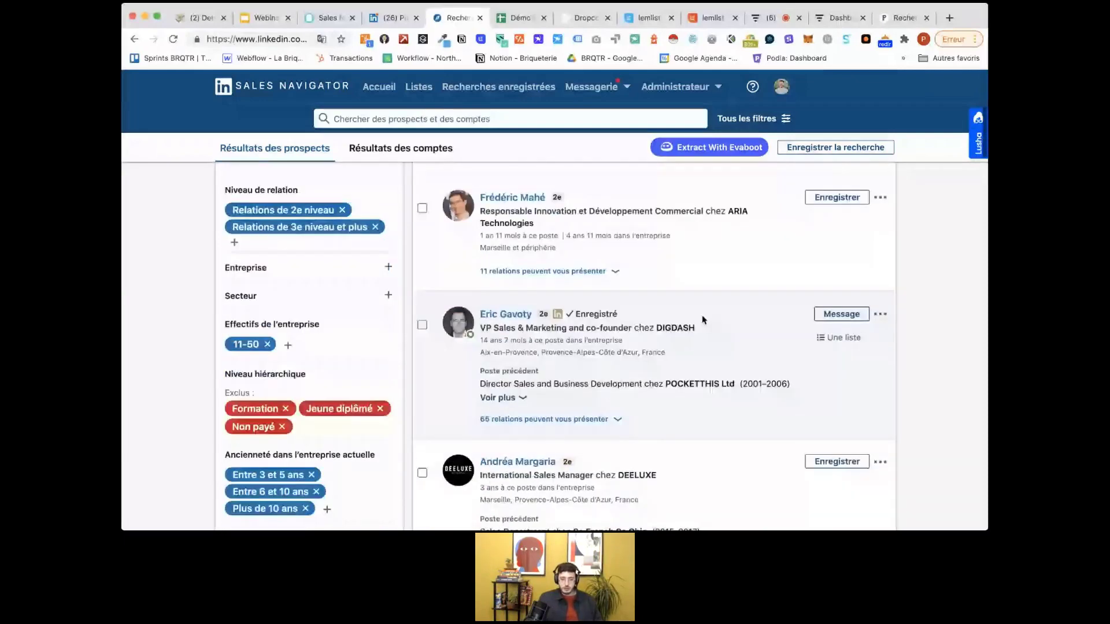
{"action": "scroll", "coordinate": [633, 293], "scroll_direction": "down", "scroll_amount": 2}
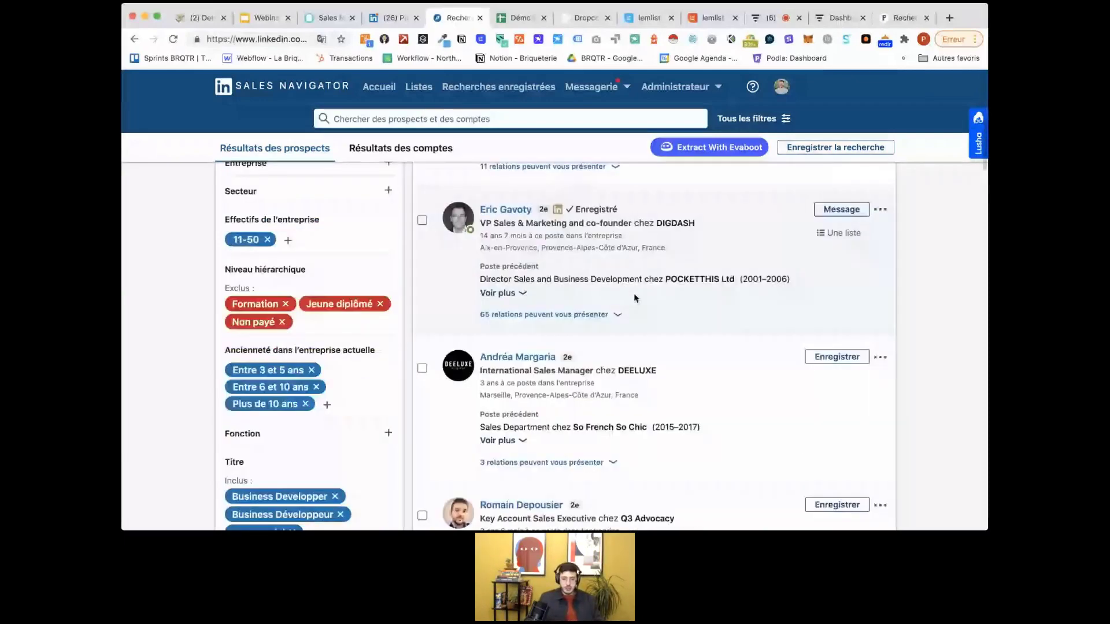
{"action": "scroll", "coordinate": [633, 293], "scroll_direction": "down", "scroll_amount": 4}
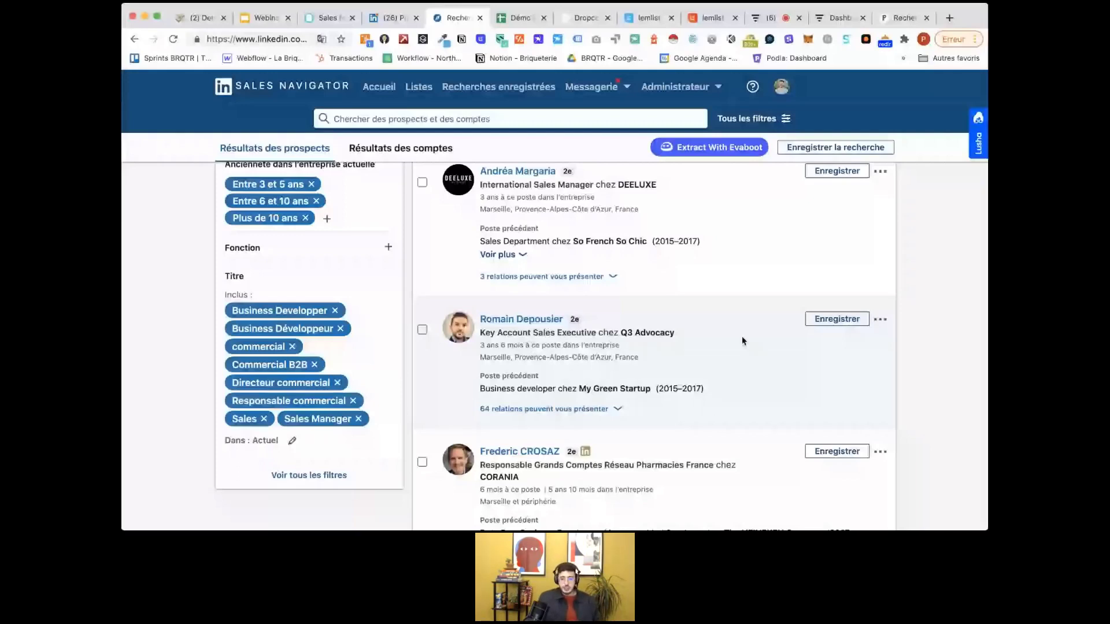
{"action": "scroll", "coordinate": [694, 353], "scroll_direction": "down", "scroll_amount": 5}
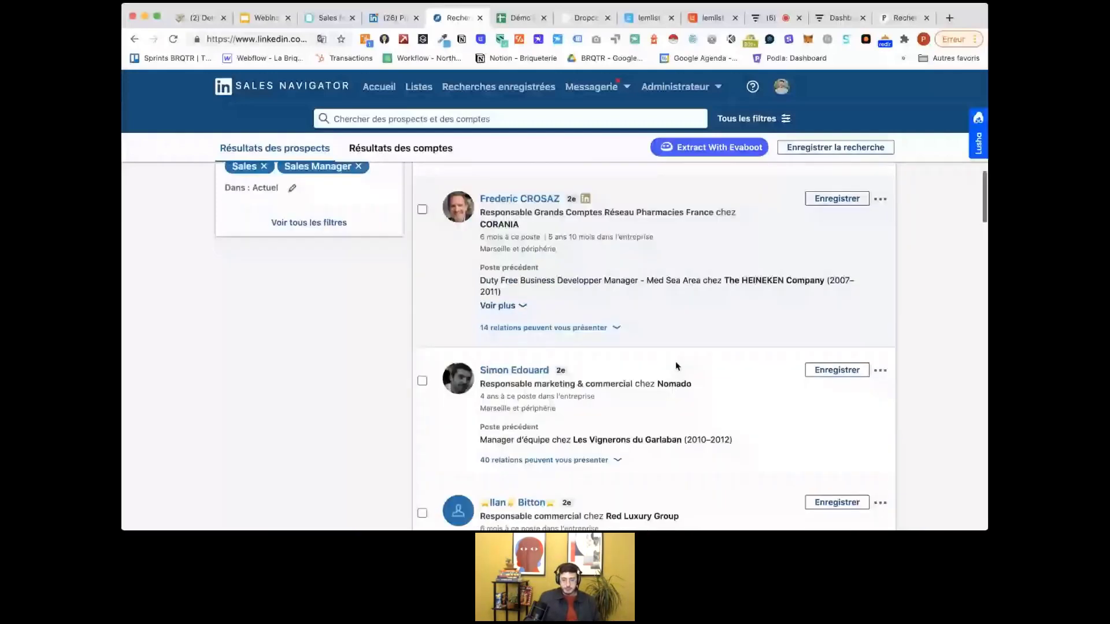
{"action": "scroll", "coordinate": [676, 363], "scroll_direction": "down", "scroll_amount": 8}
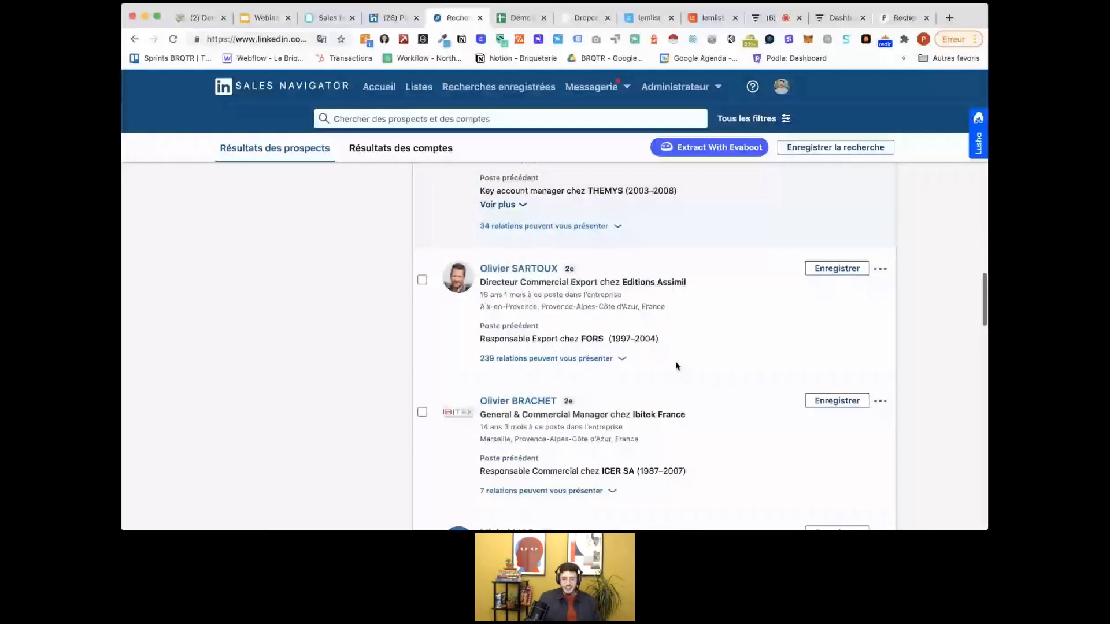
{"action": "scroll", "coordinate": [675, 362], "scroll_direction": "down", "scroll_amount": 10}
{"action": "scroll", "coordinate": [677, 365], "scroll_direction": "down", "scroll_amount": 10}
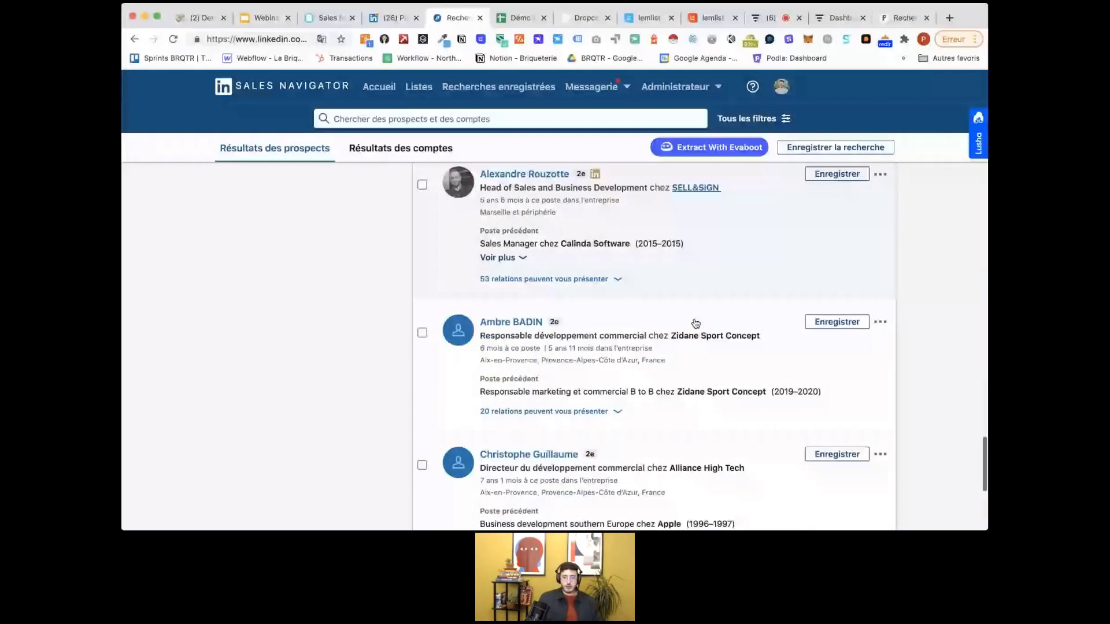
- Open another page of the prospect results and check how well the listed job titles and companies match the target
{"action": "scroll", "coordinate": [717, 417], "scroll_direction": "up", "scroll_amount": 20}
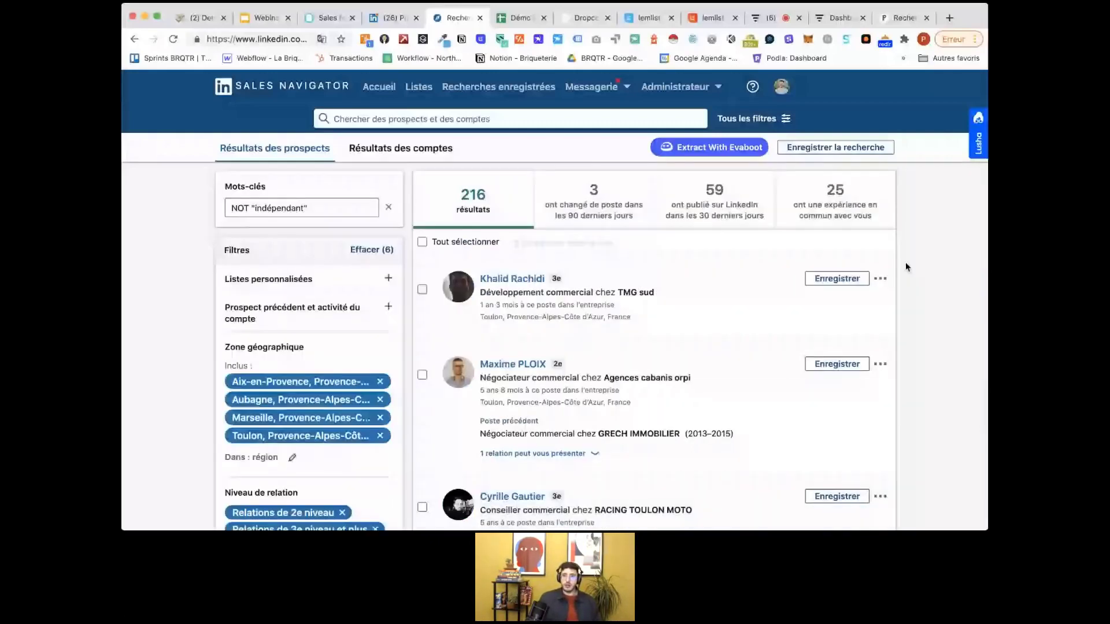
{"action": "scroll", "coordinate": [905, 267], "scroll_direction": "down", "scroll_amount": 2}
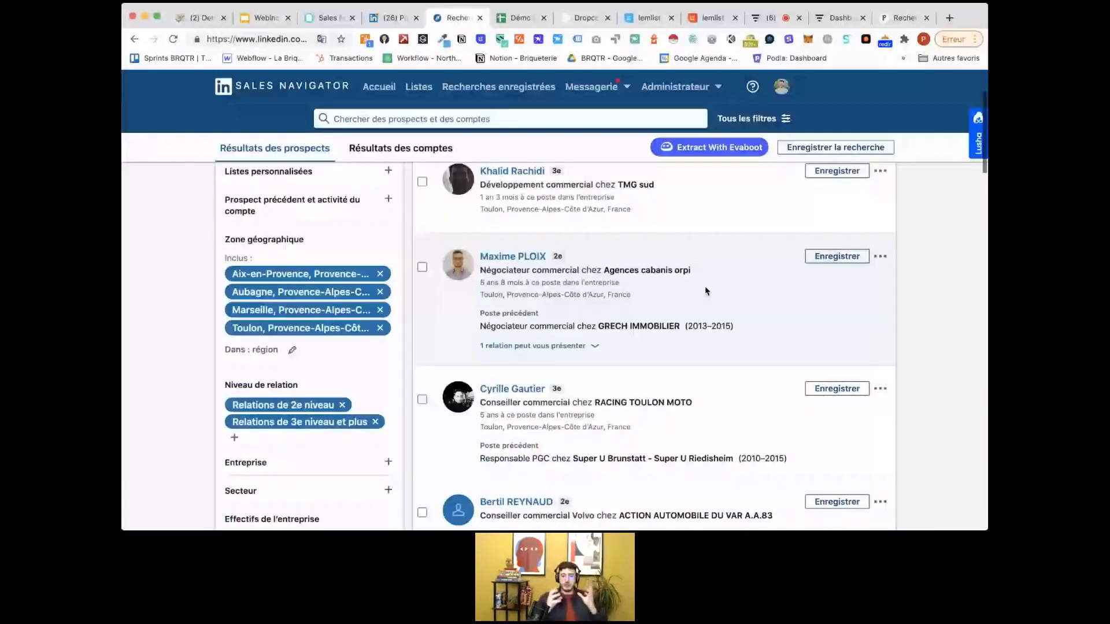
{"action": "scroll", "coordinate": [706, 291], "scroll_direction": "down", "scroll_amount": 2}
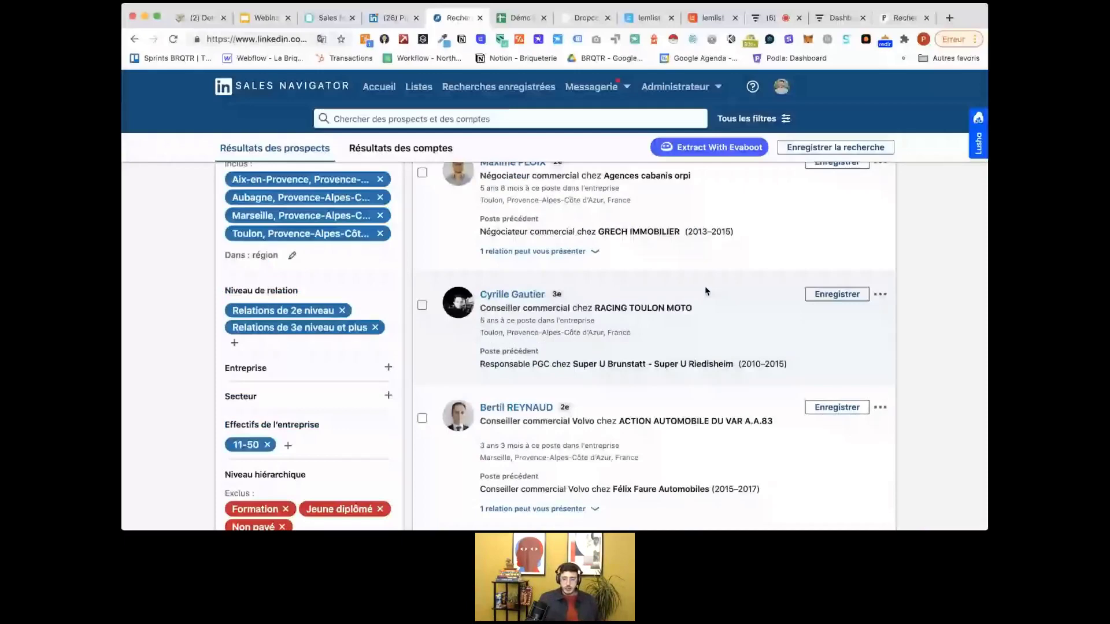
{"action": "scroll", "coordinate": [705, 291], "scroll_direction": "down", "scroll_amount": 10}
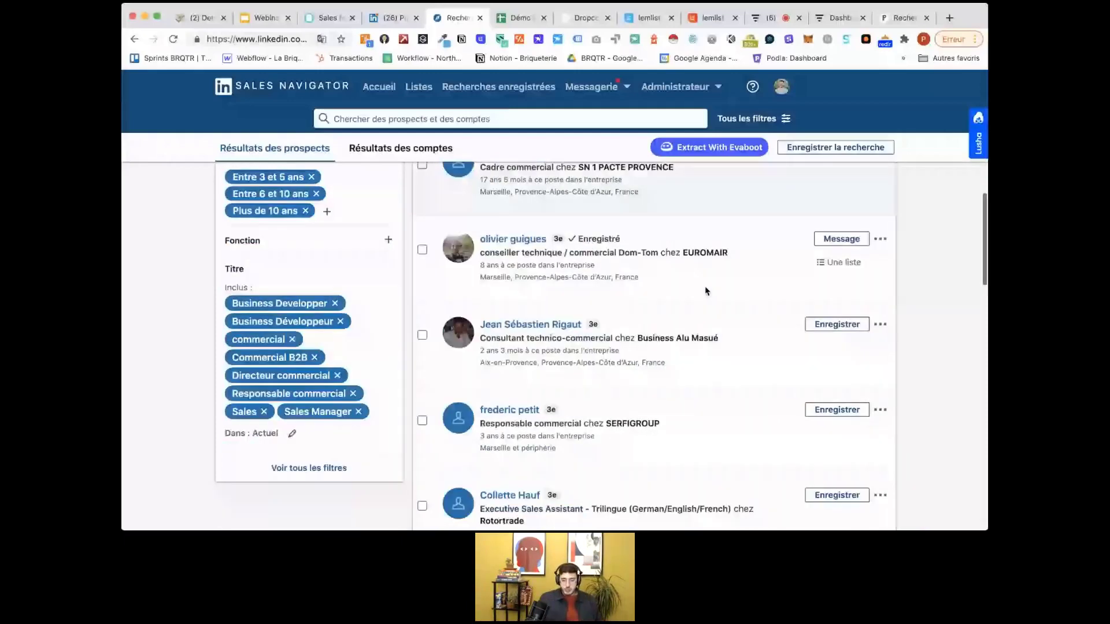
{"action": "scroll", "coordinate": [706, 291], "scroll_direction": "down", "scroll_amount": 7}
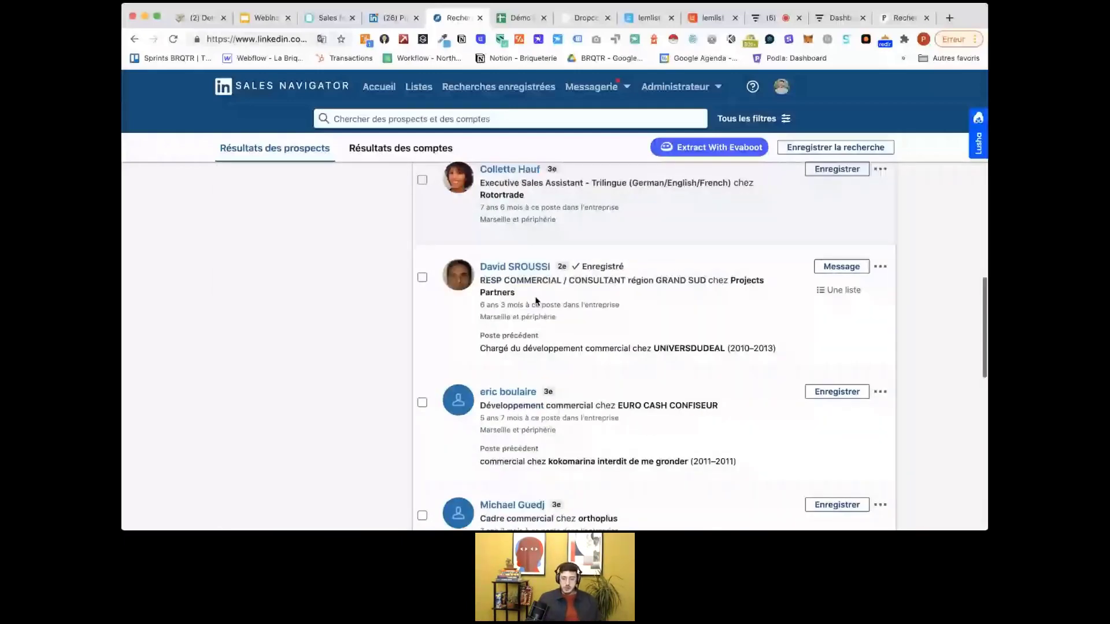
{"action": "scroll", "coordinate": [604, 396], "scroll_direction": "down", "scroll_amount": 1}
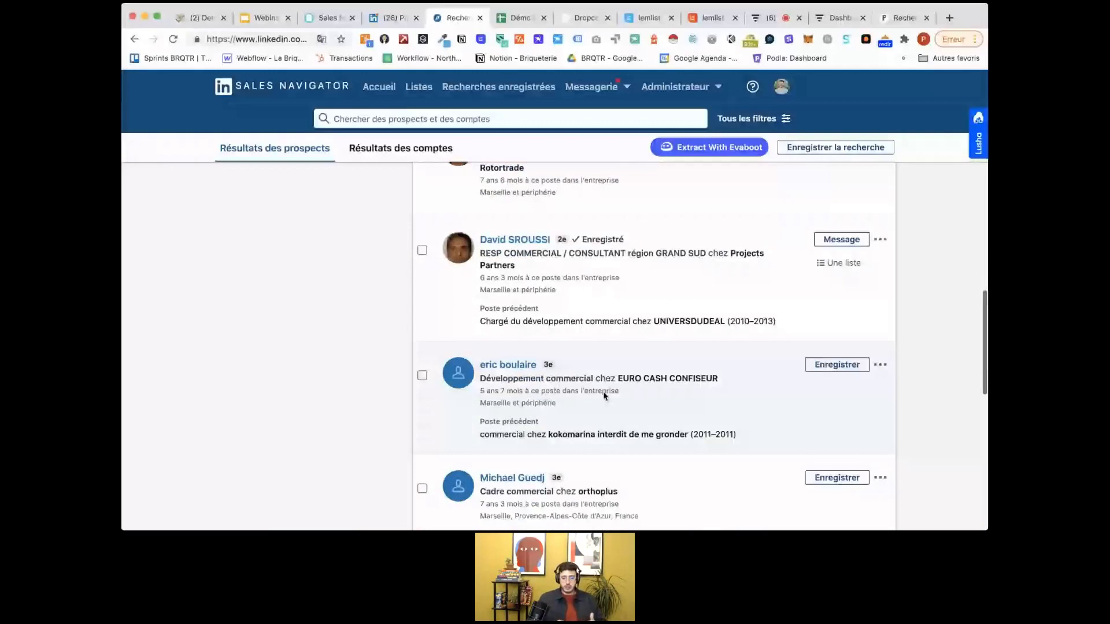
{"action": "scroll", "coordinate": [966, 297], "scroll_direction": "up", "scroll_amount": 15}
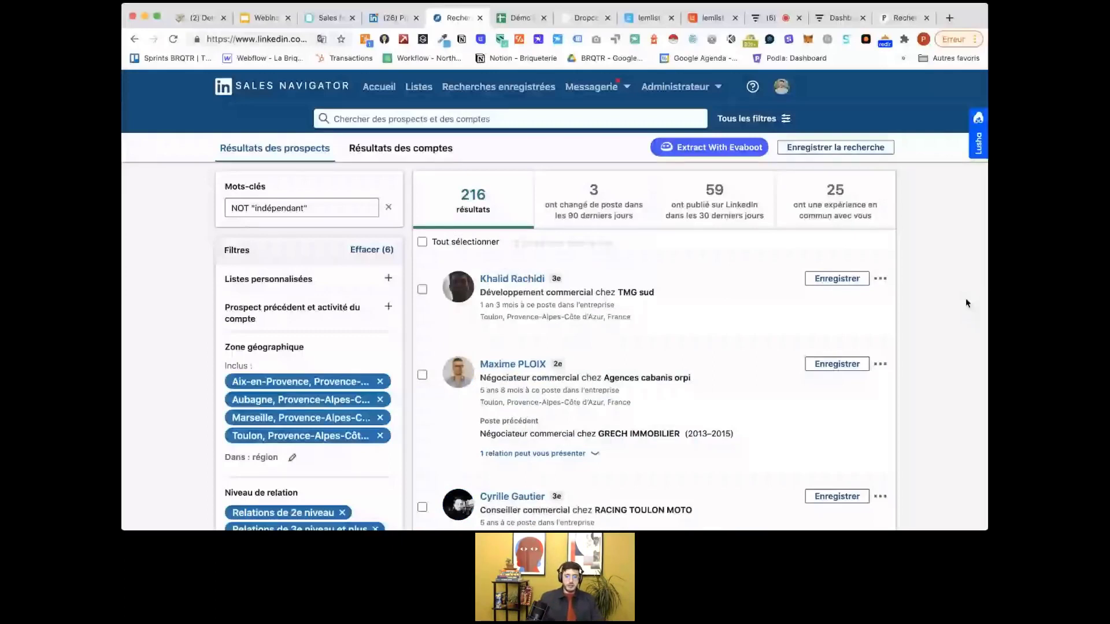
{"action": "triple_click", "coordinate": [344, 209]}
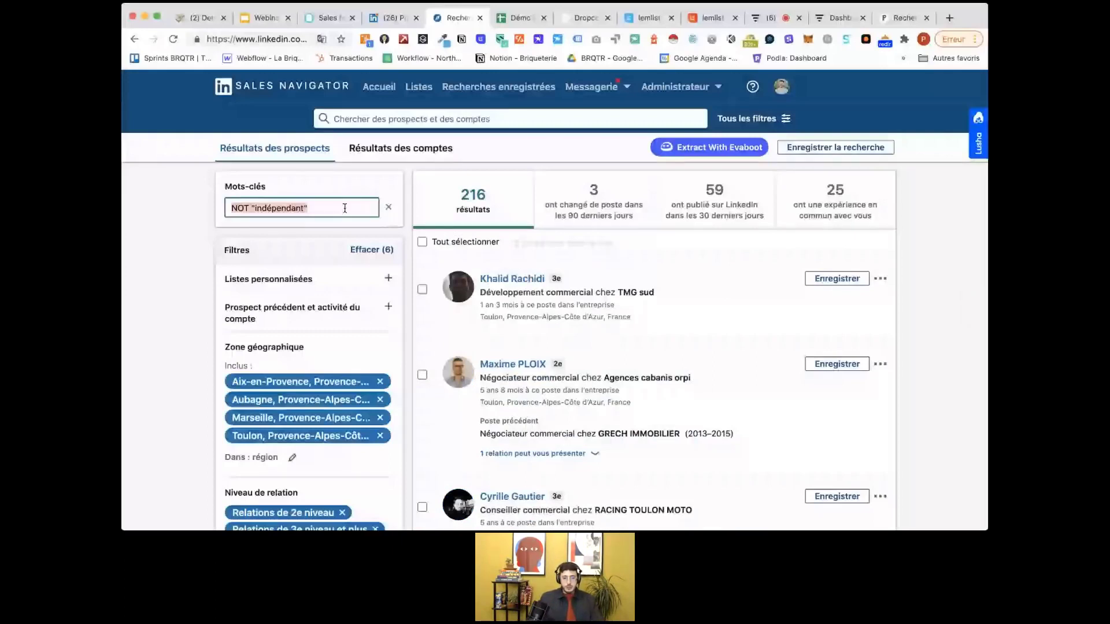
{"action": "left_click", "coordinate": [213, 196]}
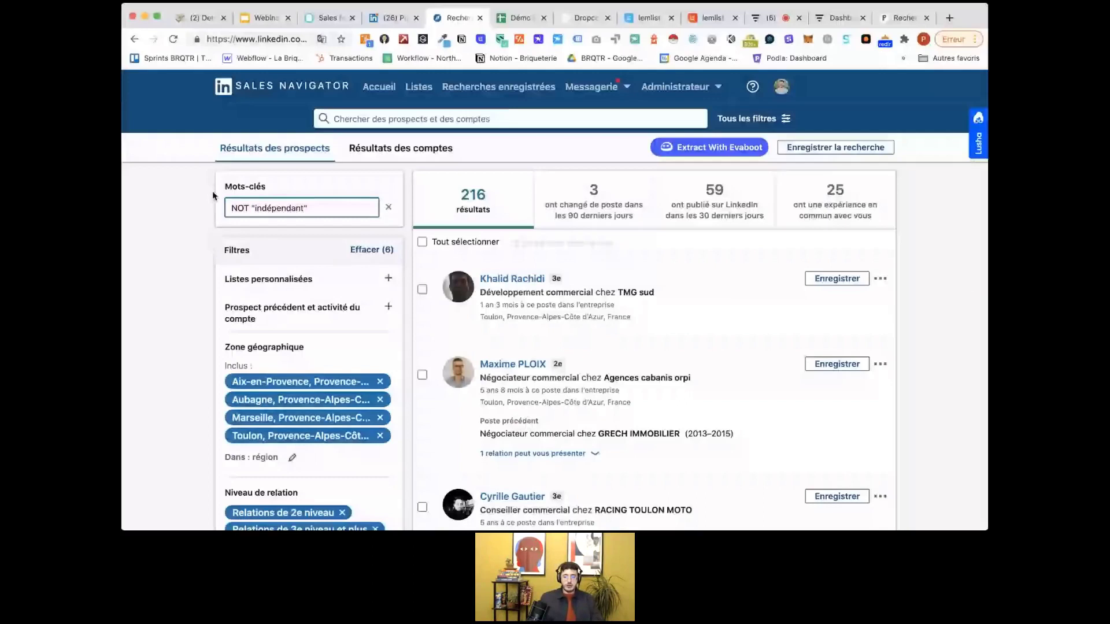
{"action": "left_click", "coordinate": [353, 207]}
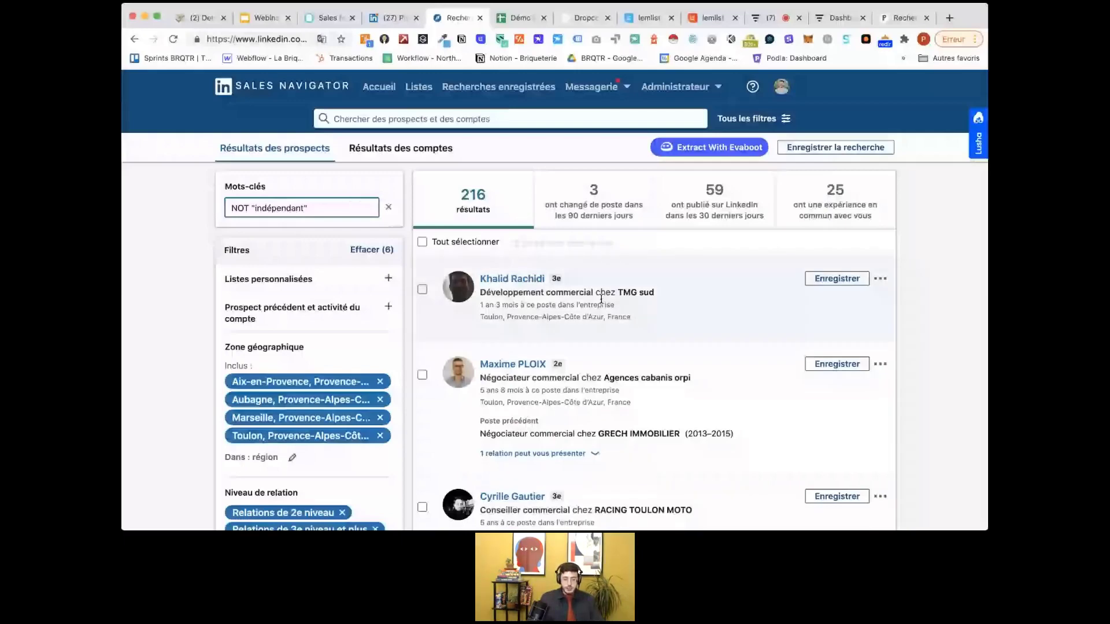
{"action": "scroll", "coordinate": [405, 409], "scroll_direction": "down", "scroll_amount": 5}
{"action": "scroll", "coordinate": [407, 381], "scroll_direction": "up", "scroll_amount": 5}
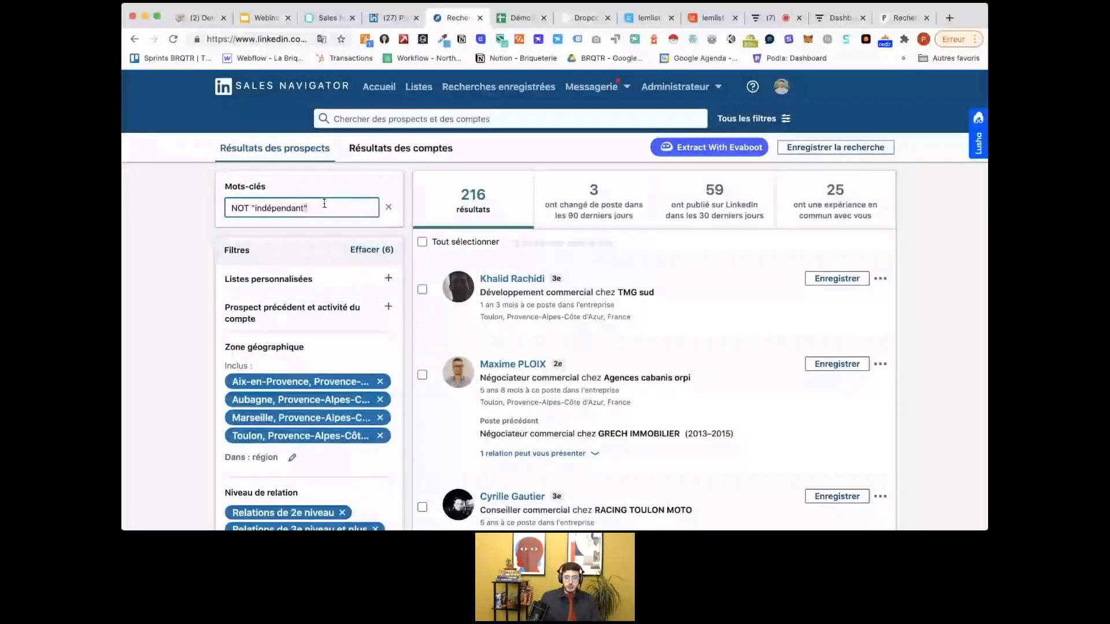
{"action": "left_click_drag", "start_coordinate": [498, 288], "coordinate": [645, 291]}
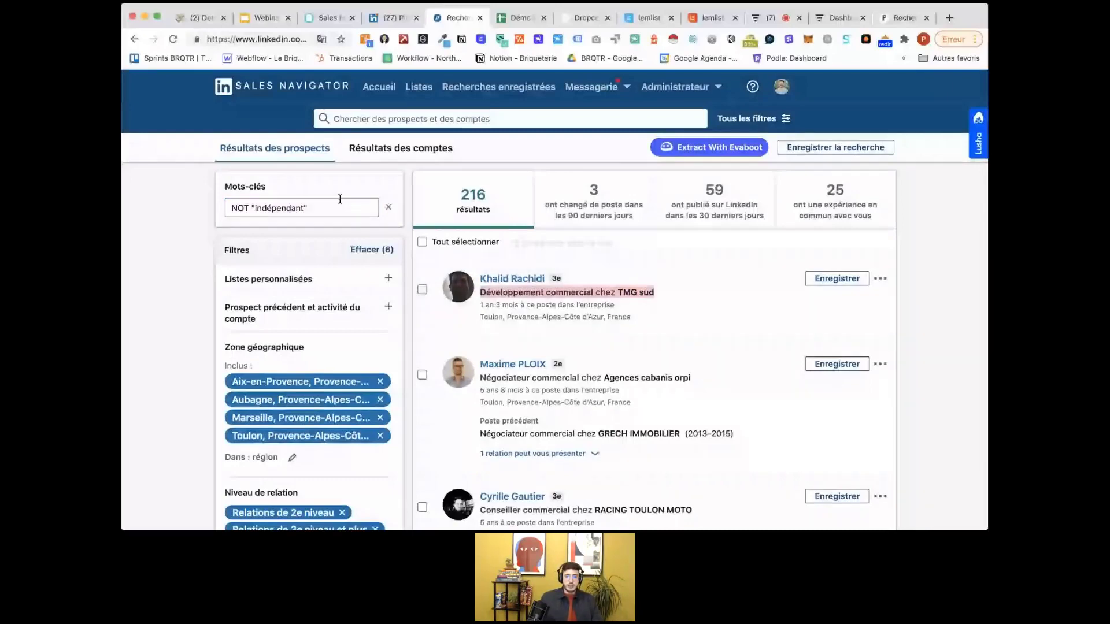
{"action": "left_click", "coordinate": [340, 199]}
- Switch to the "Webinaire - Prospection Automatisée" presentation and show the step 2 slide about extracting the search with Phantombuster
{"action": "left_click", "coordinate": [267, 19]}
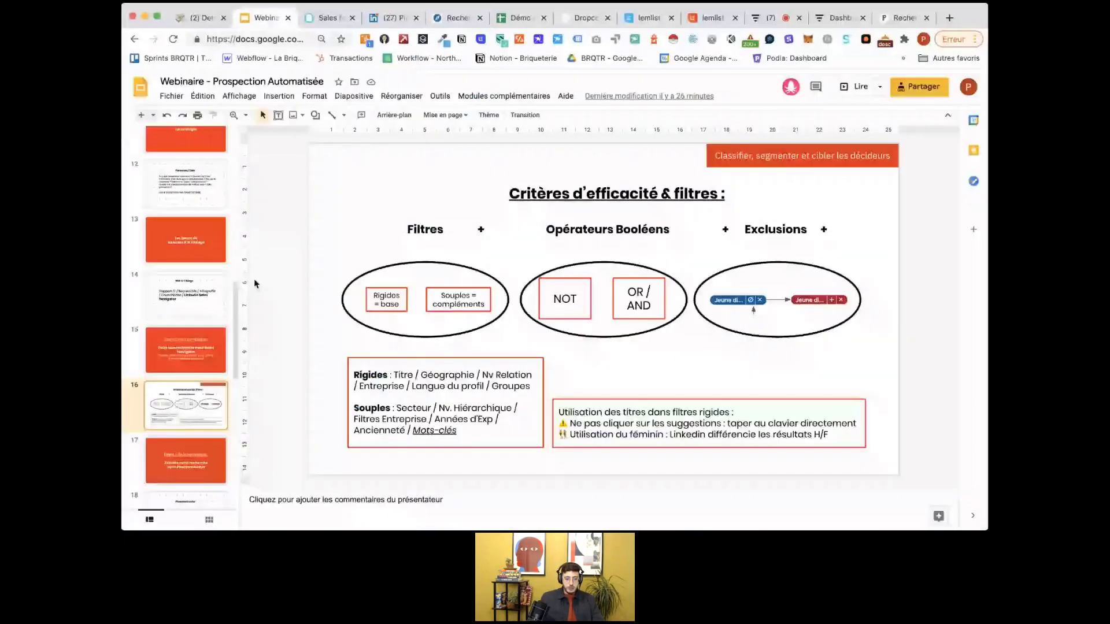
{"action": "scroll", "coordinate": [185, 347], "scroll_direction": "down", "scroll_amount": 2}
{"action": "left_click", "coordinate": [171, 363]}
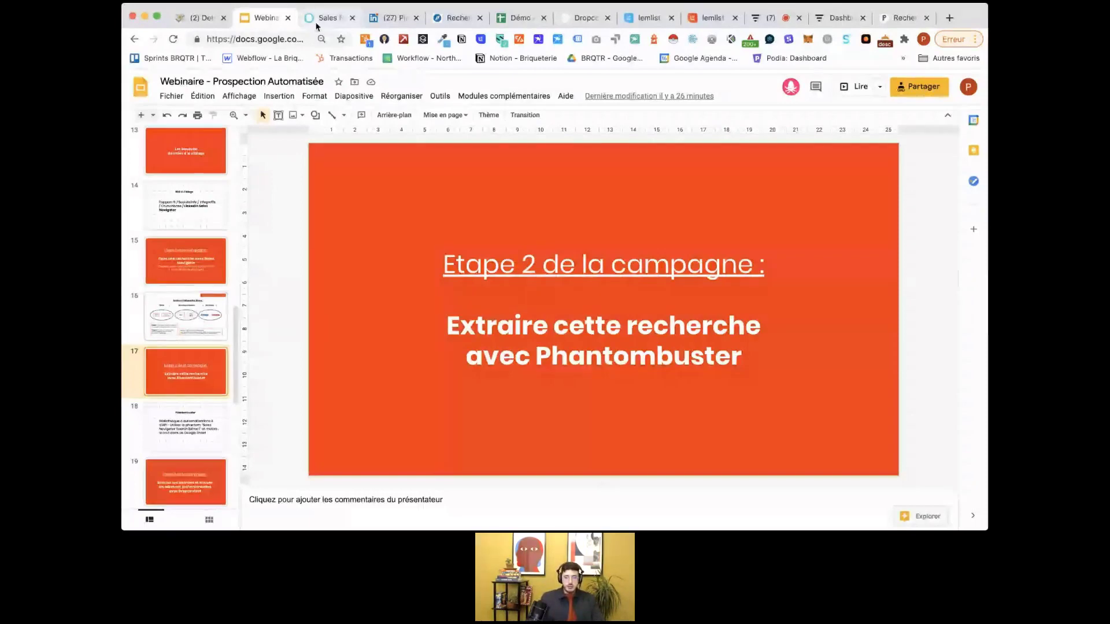
{"action": "left_click", "coordinate": [393, 18]}
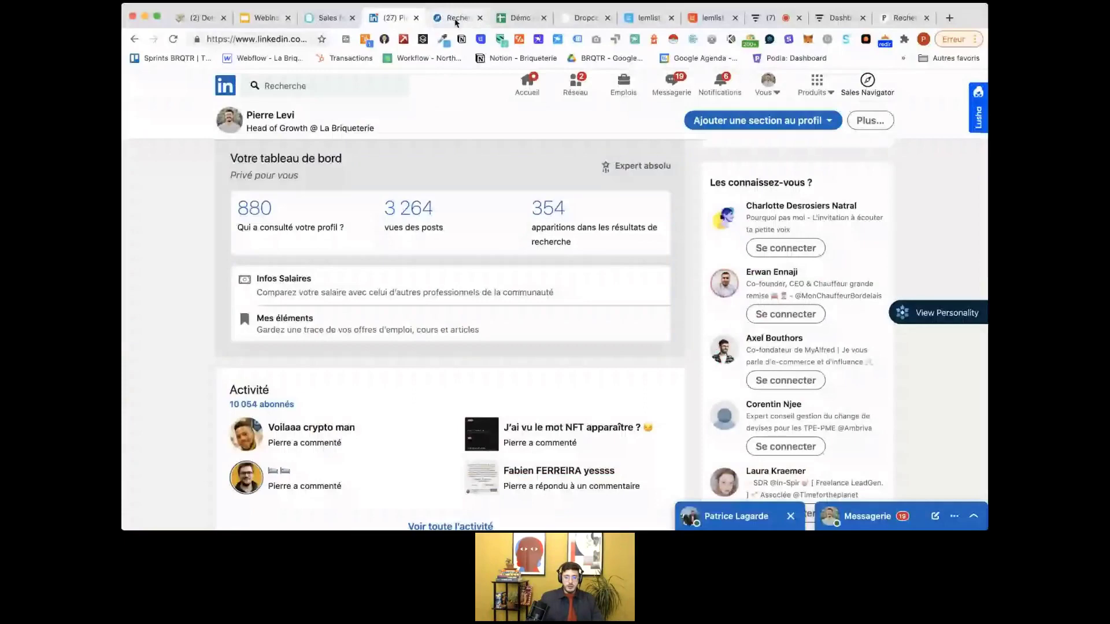
{"action": "left_click", "coordinate": [518, 18]}
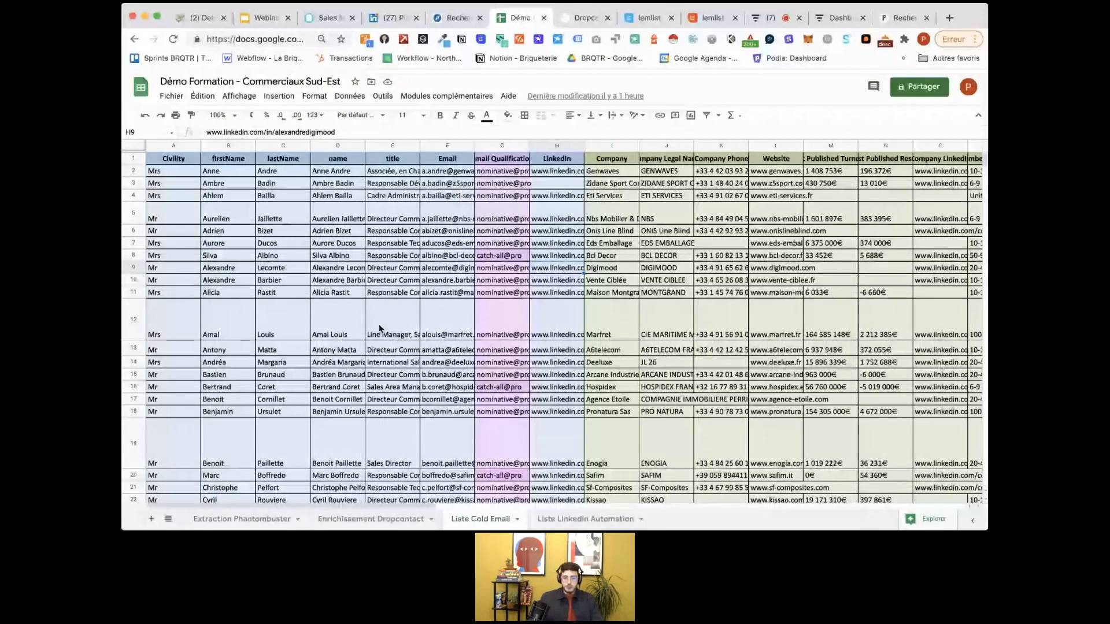
{"action": "left_click", "coordinate": [458, 18]}
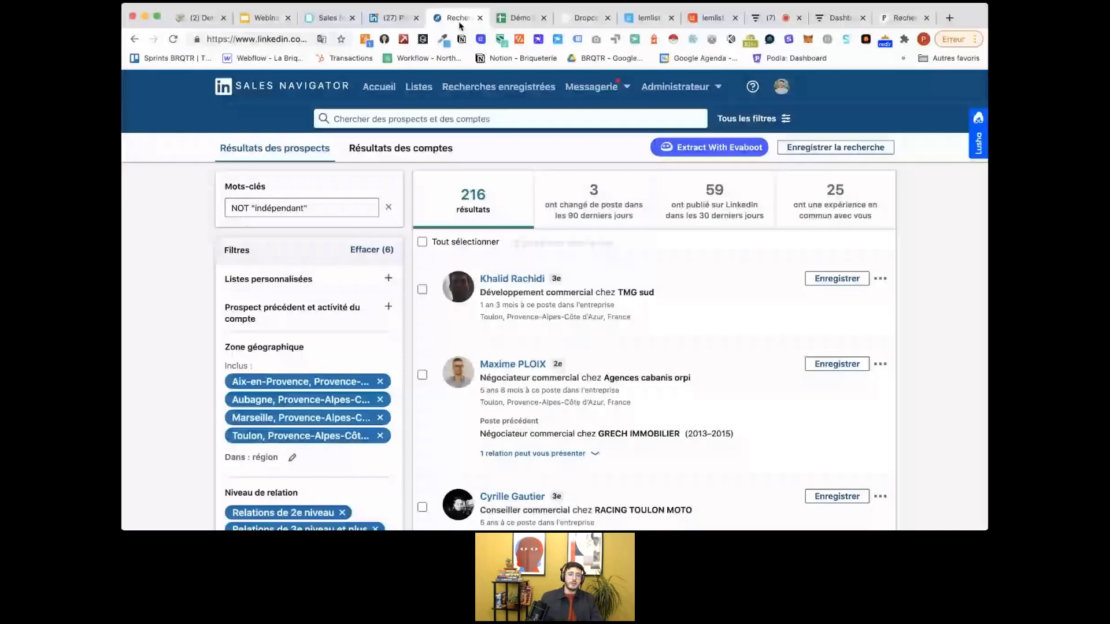
- Switch to Phantombuster and open the Phantom store showing all categories
{"action": "left_click", "coordinate": [328, 17]}
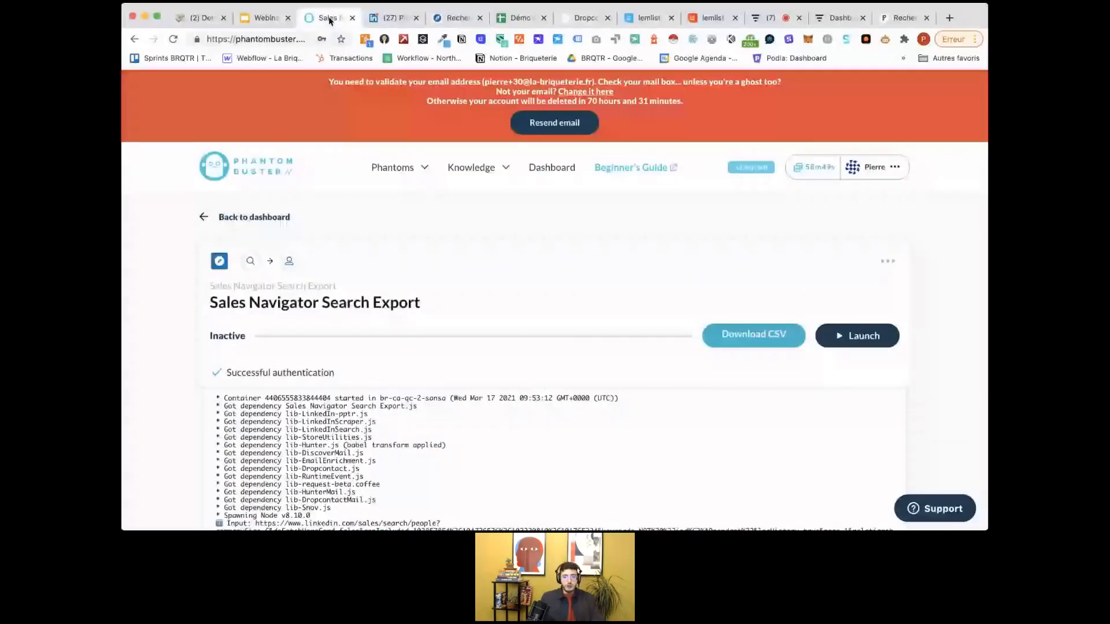
{"action": "left_click", "coordinate": [244, 172]}
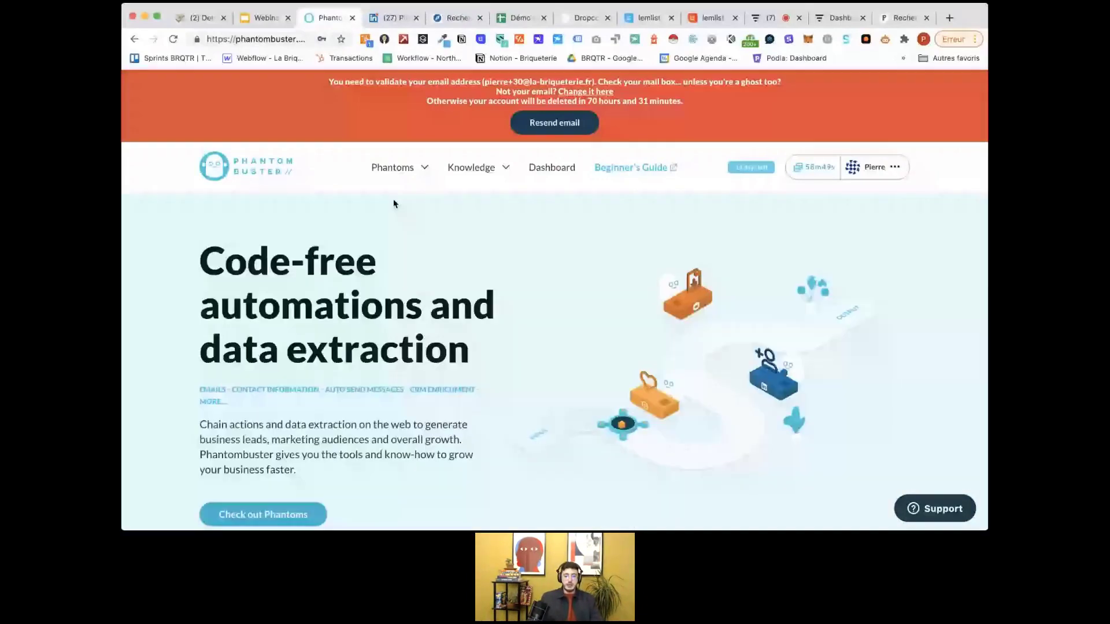
{"action": "mouse_move", "coordinate": [395, 167]}
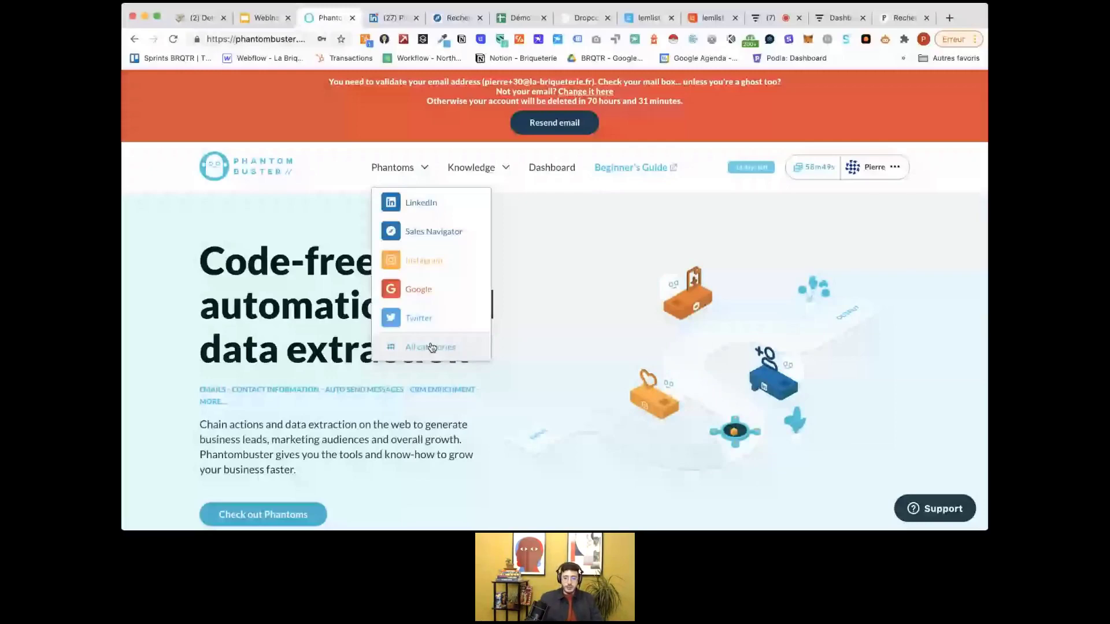
{"action": "left_click", "coordinate": [432, 348]}
- Look through the store's featured Phantoms and the list of supported platform categories
{"action": "scroll", "coordinate": [937, 254], "scroll_direction": "down", "scroll_amount": 2}
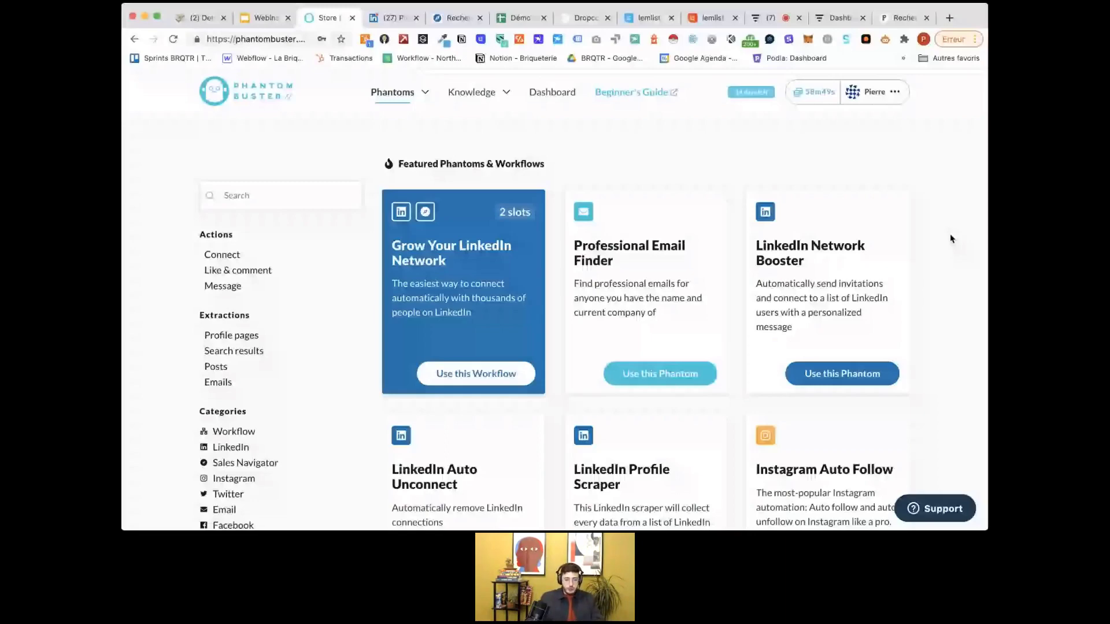
{"action": "scroll", "coordinate": [204, 455], "scroll_direction": "down", "scroll_amount": 3}
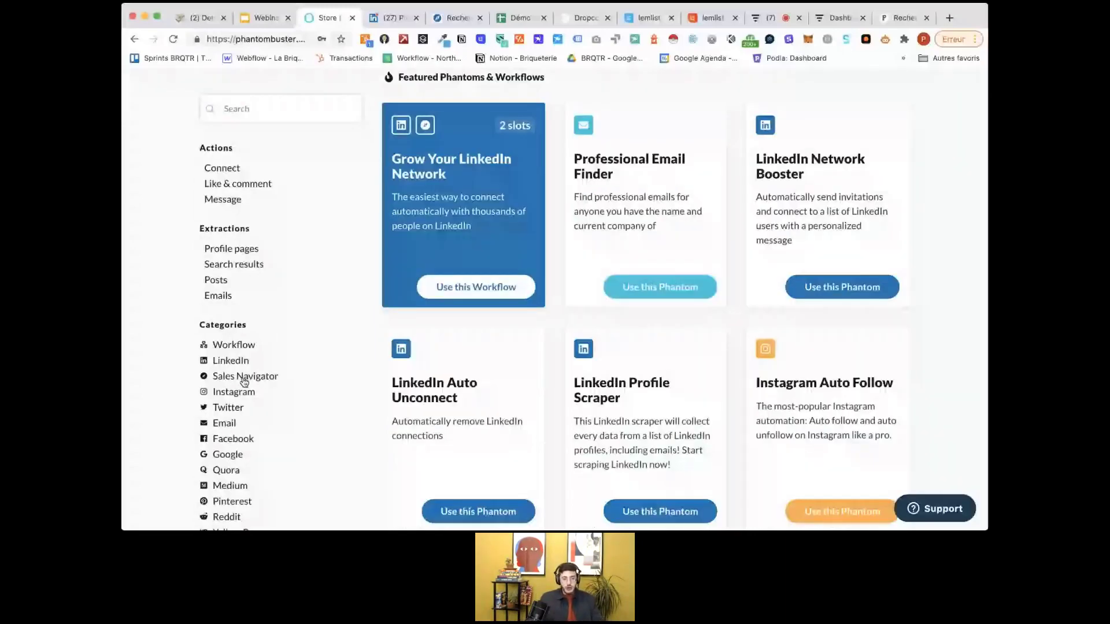
{"action": "scroll", "coordinate": [244, 381], "scroll_direction": "down", "scroll_amount": 1}
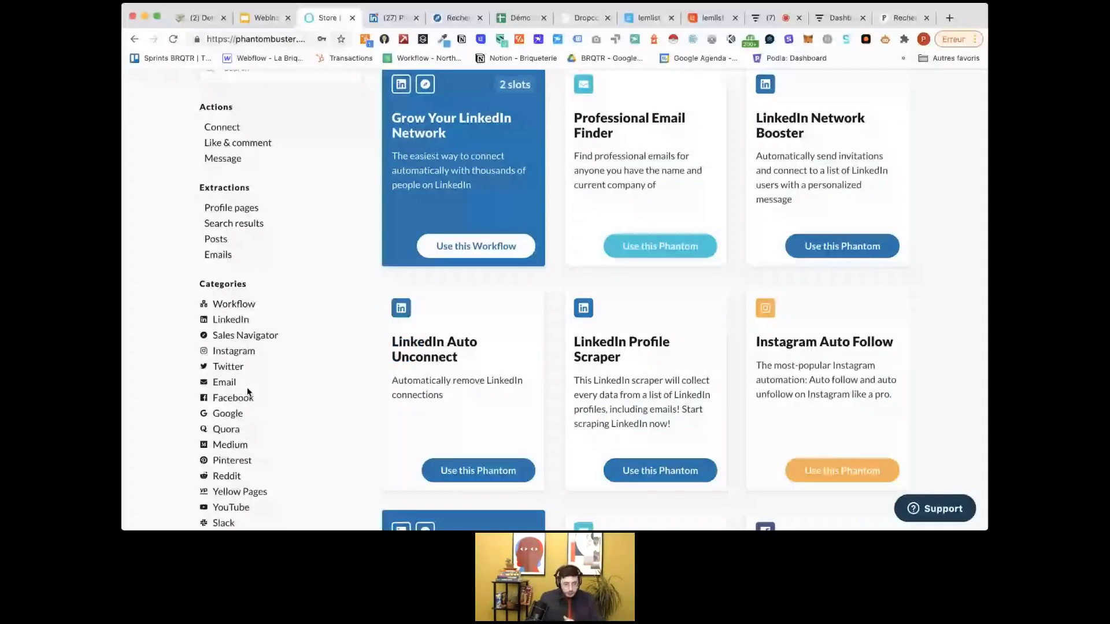
{"action": "scroll", "coordinate": [254, 413], "scroll_direction": "down", "scroll_amount": 3}
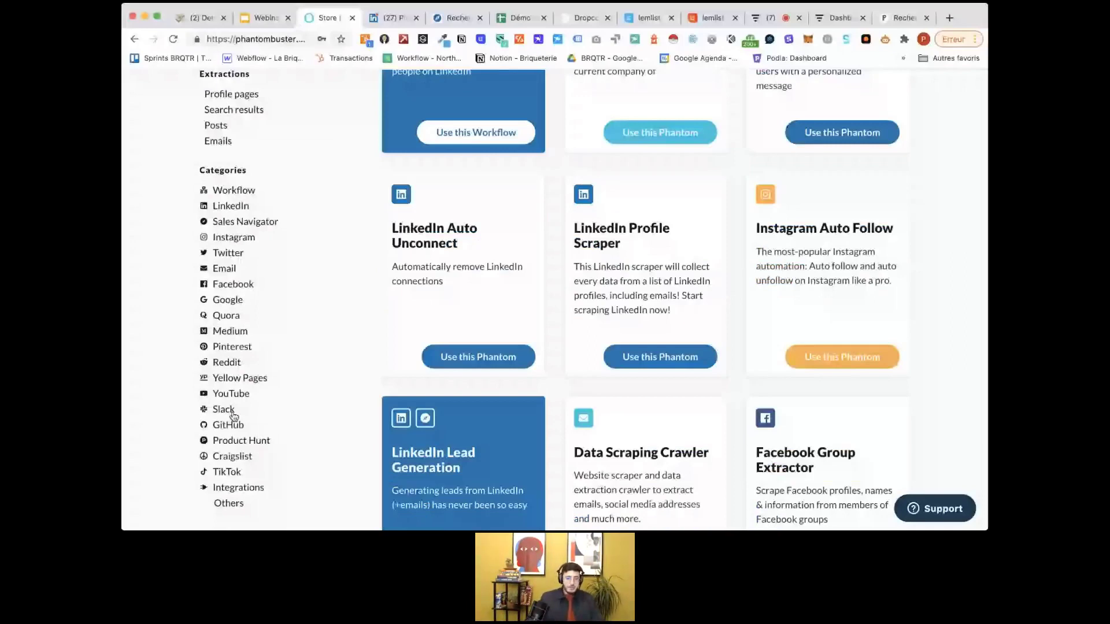
{"action": "scroll", "coordinate": [181, 371], "scroll_direction": "up", "scroll_amount": 2}
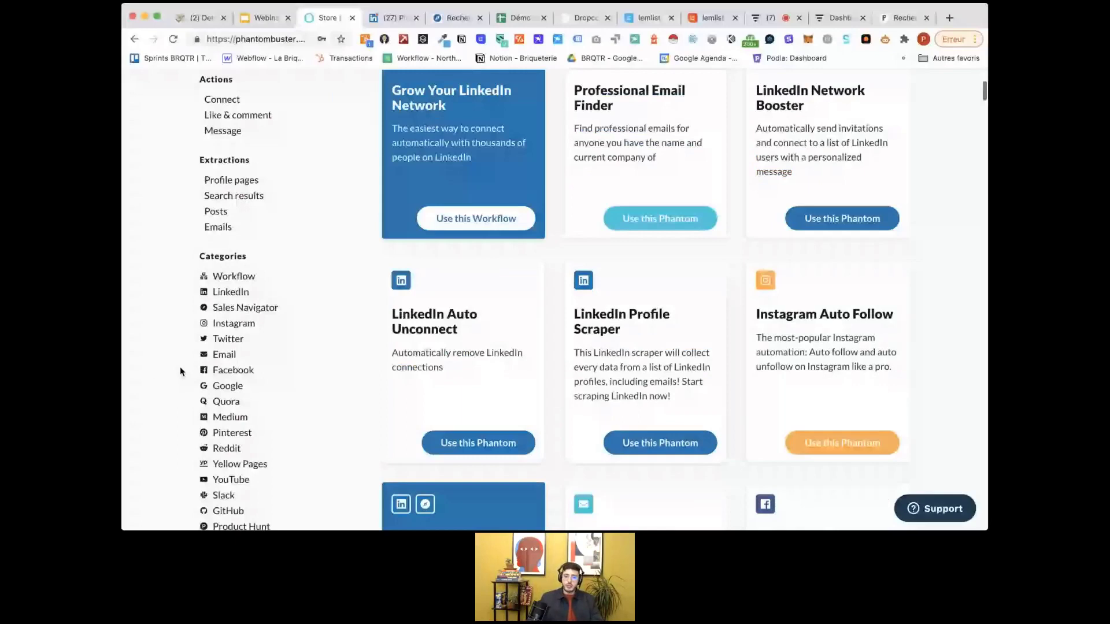
{"action": "scroll", "coordinate": [180, 371], "scroll_direction": "up", "scroll_amount": 3}
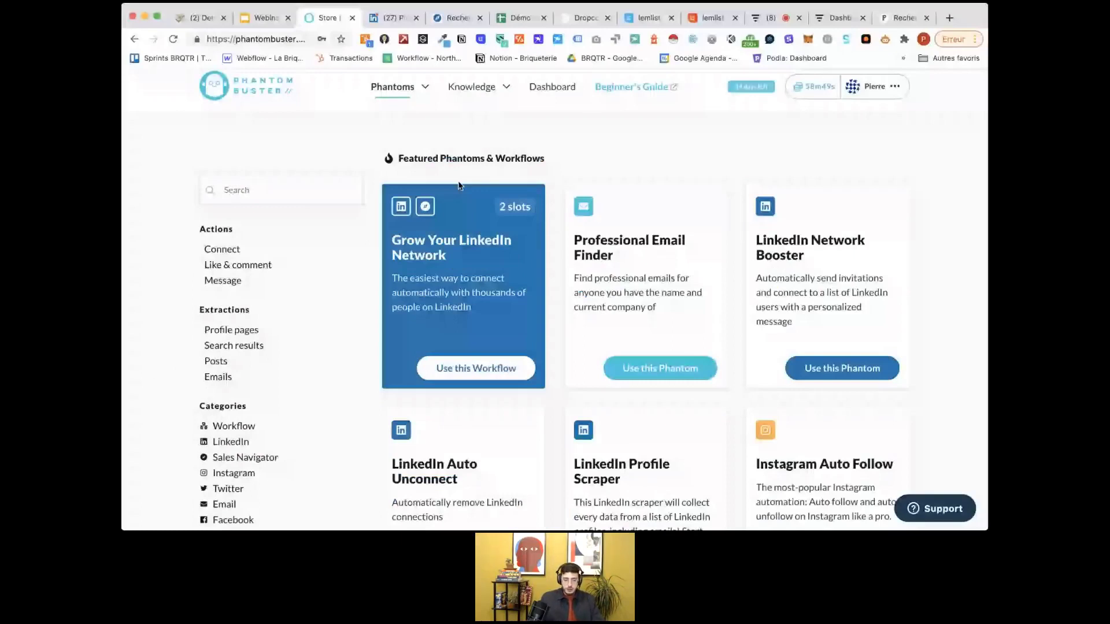
- Search the Phantom store for "sales navigator"
{"action": "left_click", "coordinate": [277, 191]}
{"action": "type", "text": "sales na"}
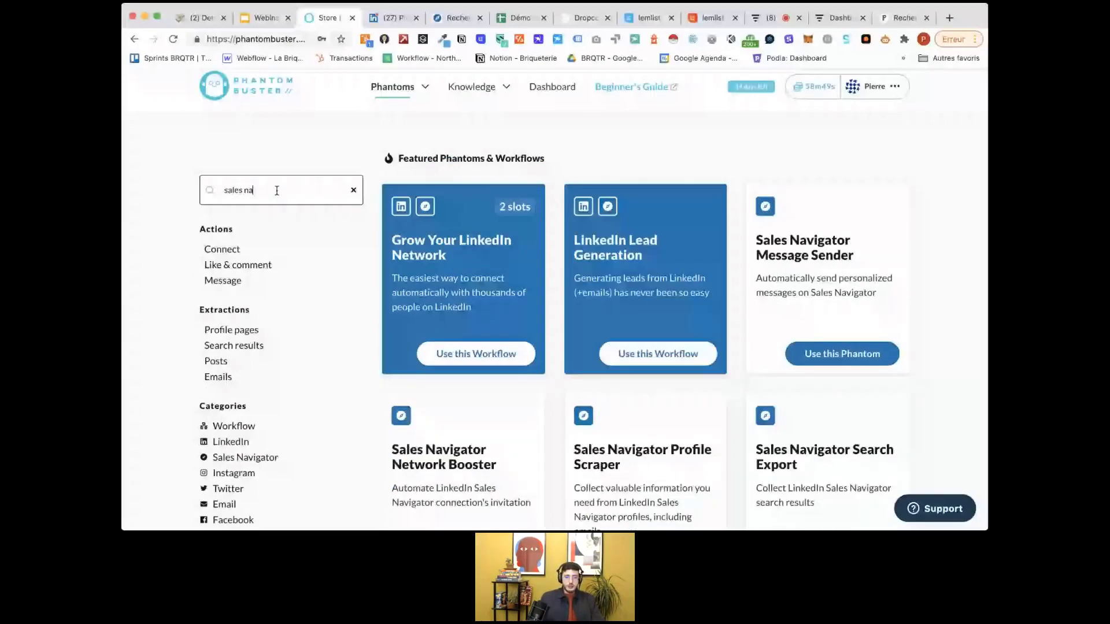
{"action": "type", "text": "vigator"}
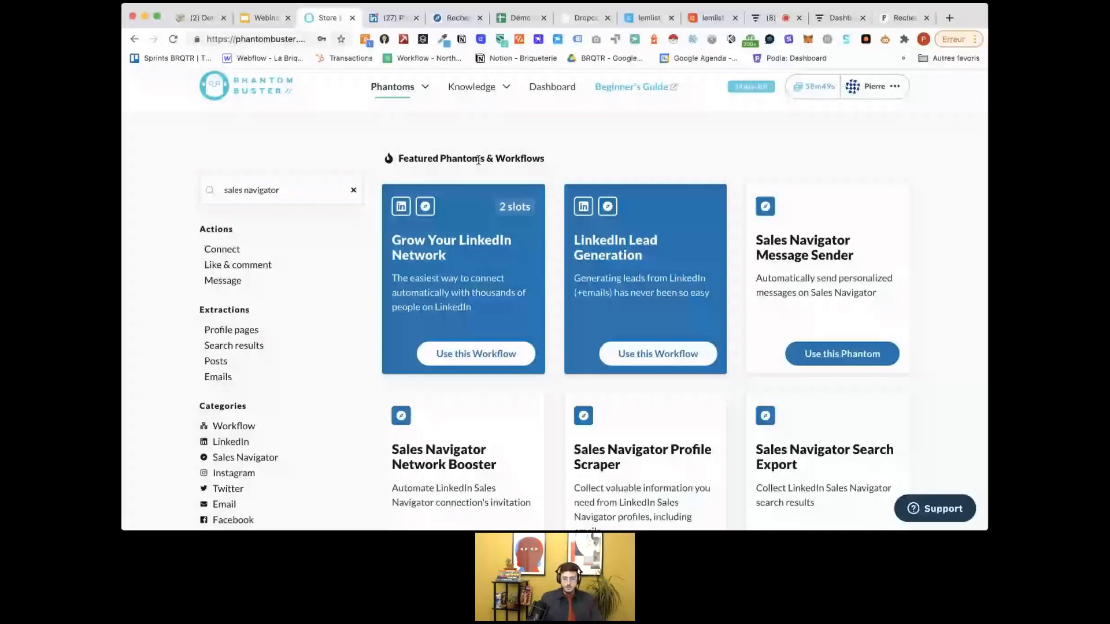
- Review the Sales Navigator Phantoms and workflows, and open the Sales Navigator Search Export details
{"action": "scroll", "coordinate": [858, 161], "scroll_direction": "down", "scroll_amount": 2}
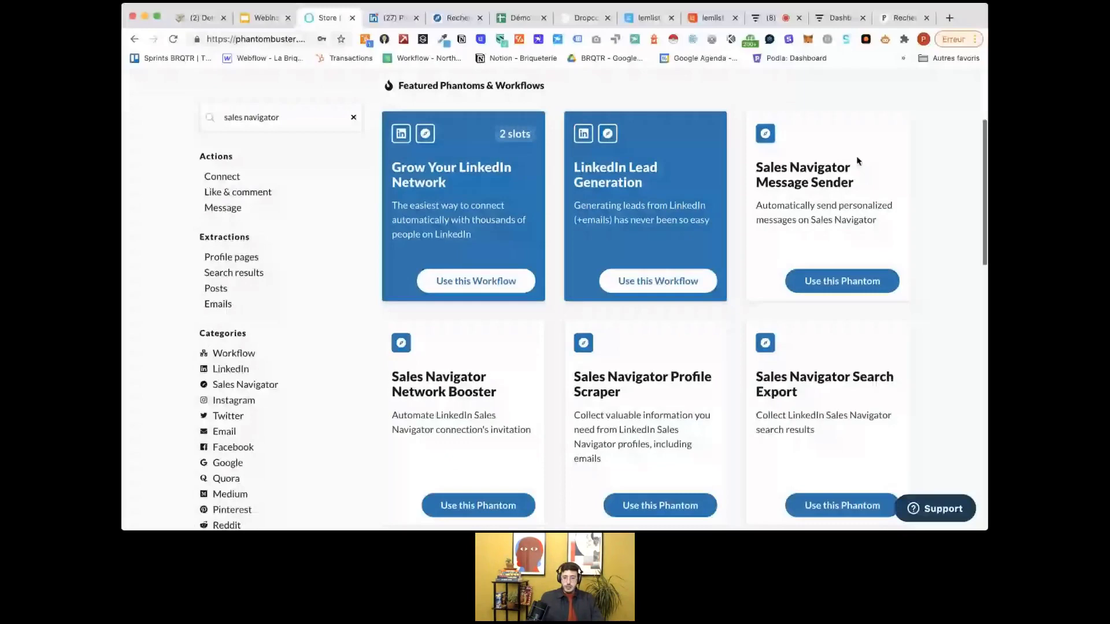
{"action": "scroll", "coordinate": [556, 342], "scroll_direction": "down", "scroll_amount": 3}
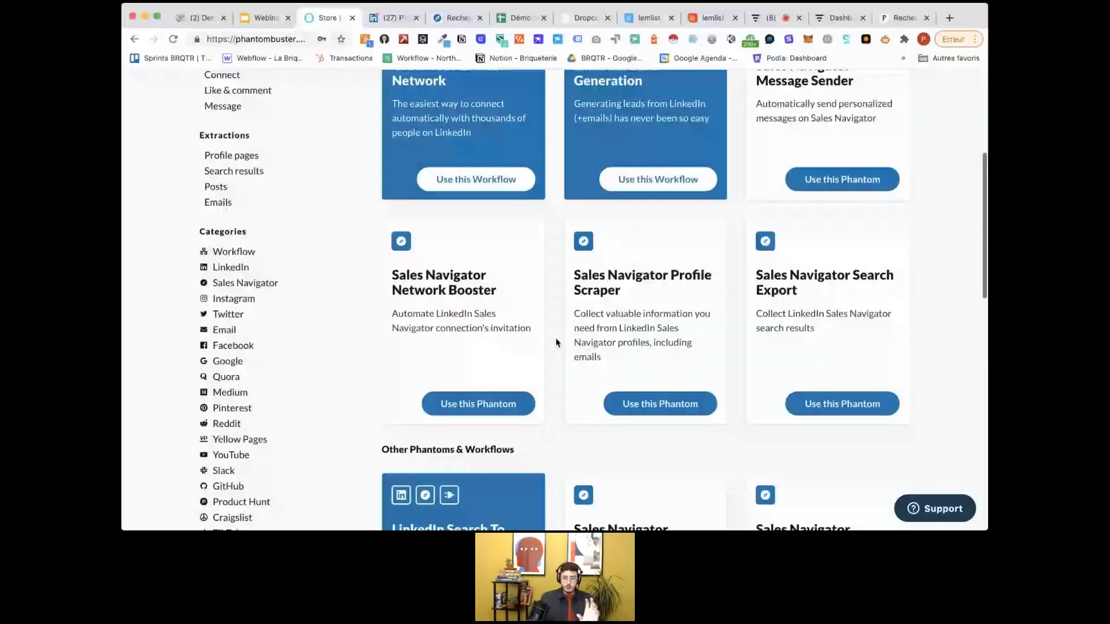
{"action": "scroll", "coordinate": [557, 342], "scroll_direction": "down", "scroll_amount": 3}
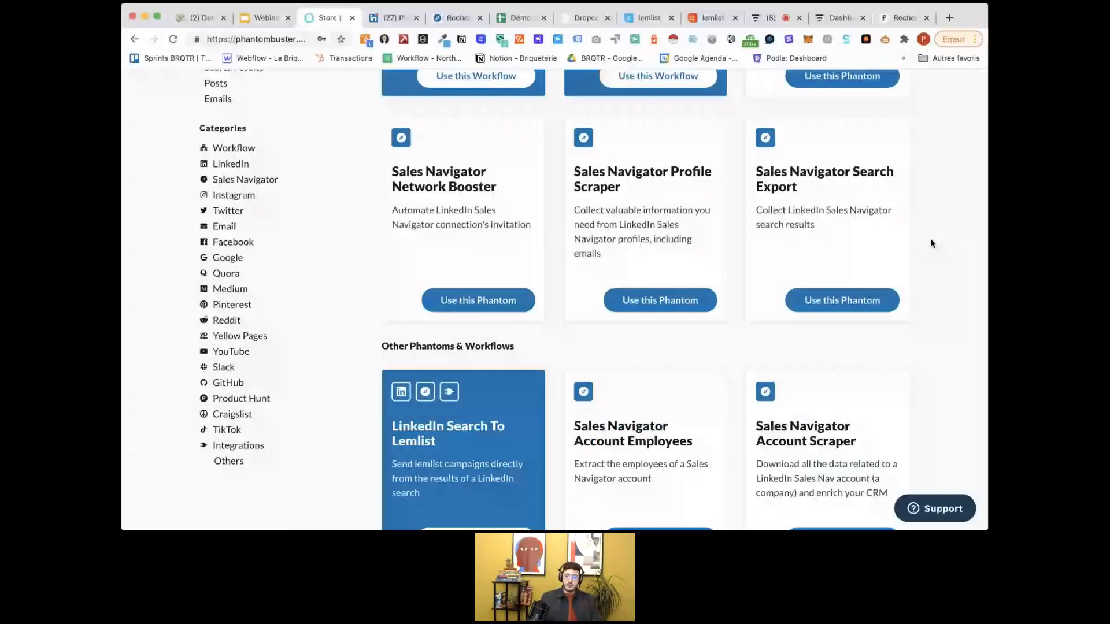
{"action": "scroll", "coordinate": [669, 381], "scroll_direction": "down", "scroll_amount": 2}
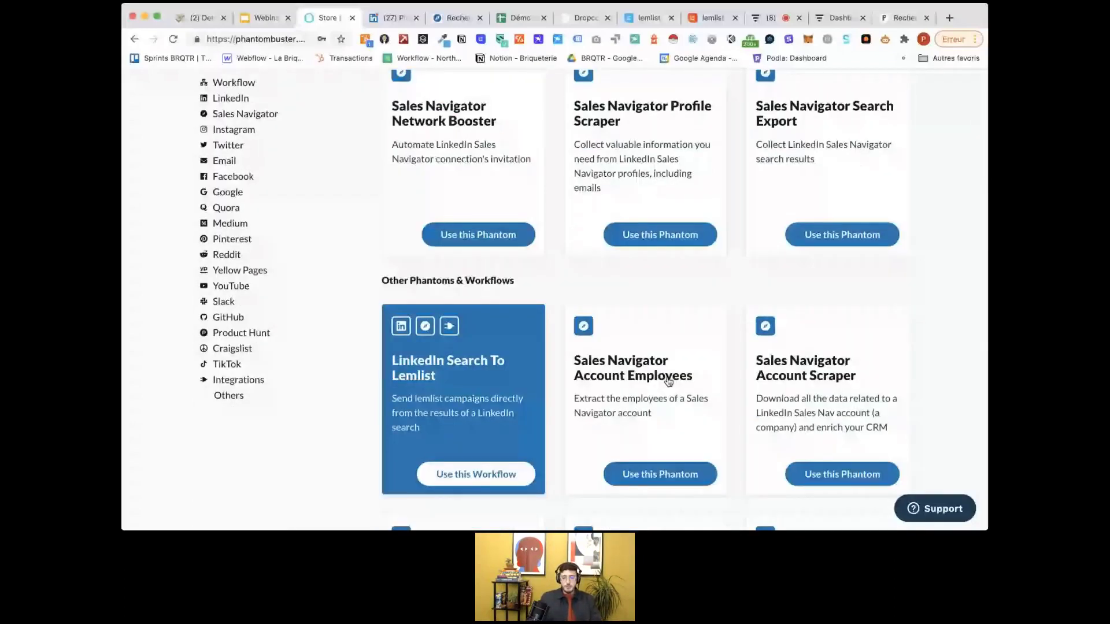
{"action": "scroll", "coordinate": [913, 225], "scroll_direction": "up", "scroll_amount": 3}
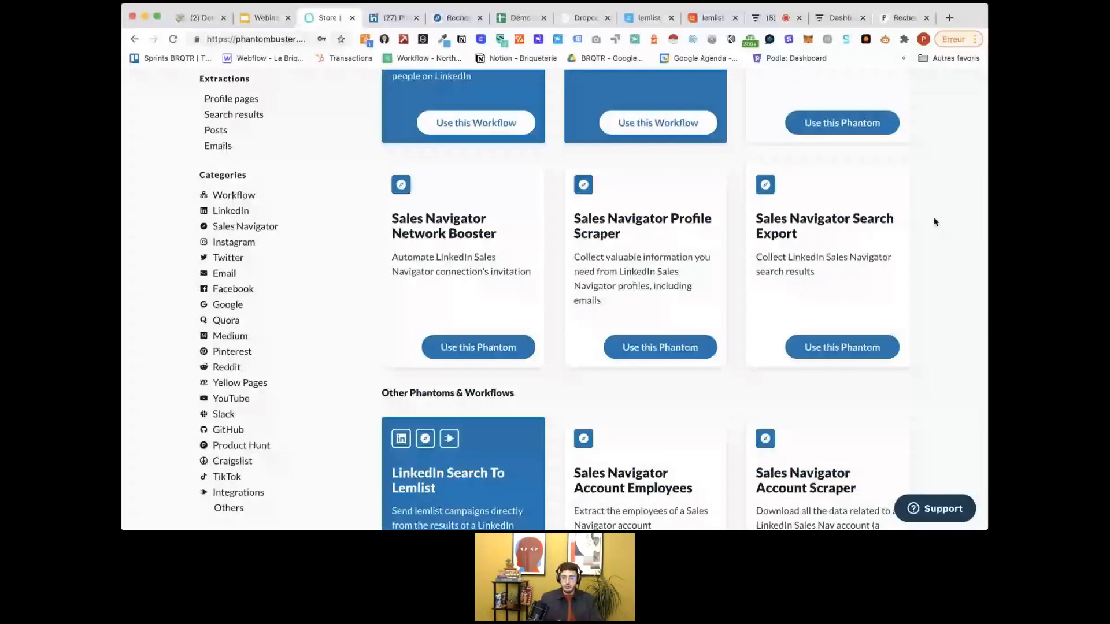
{"action": "left_click", "coordinate": [798, 296]}
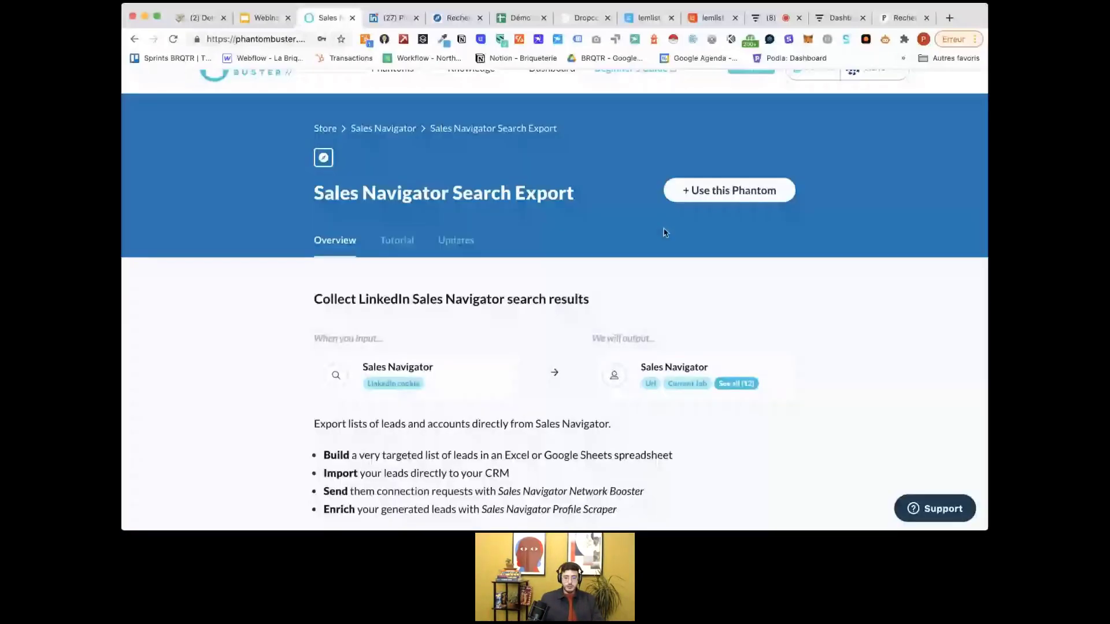
- Check which input the Sales Navigator Search Export Phantom needs and which data fields it outputs
{"action": "left_click", "coordinate": [730, 190]}
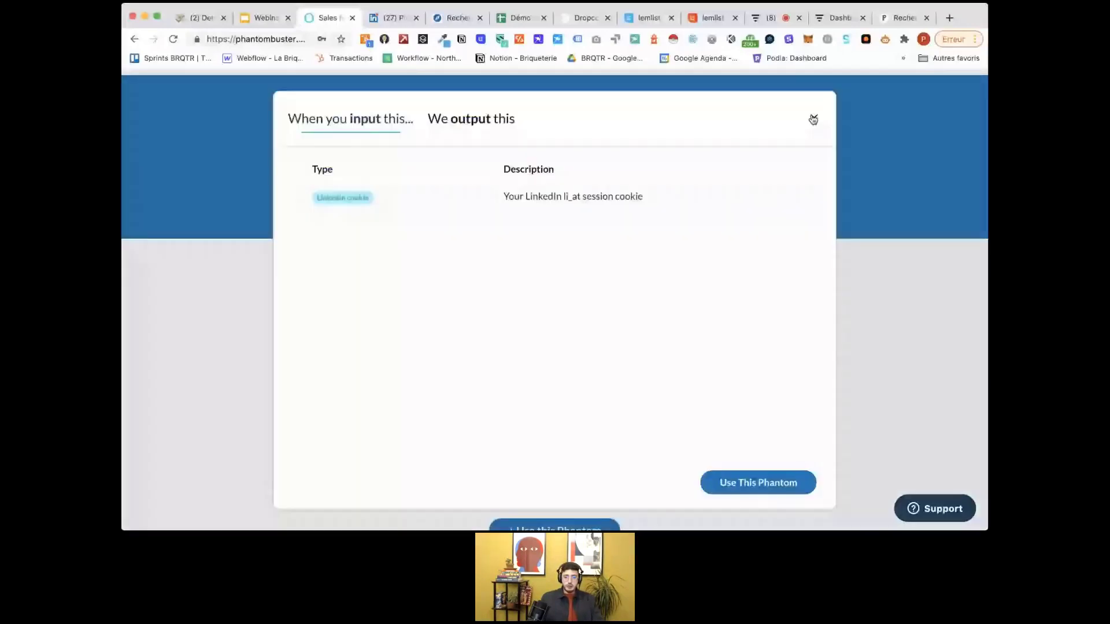
{"action": "left_click", "coordinate": [813, 119]}
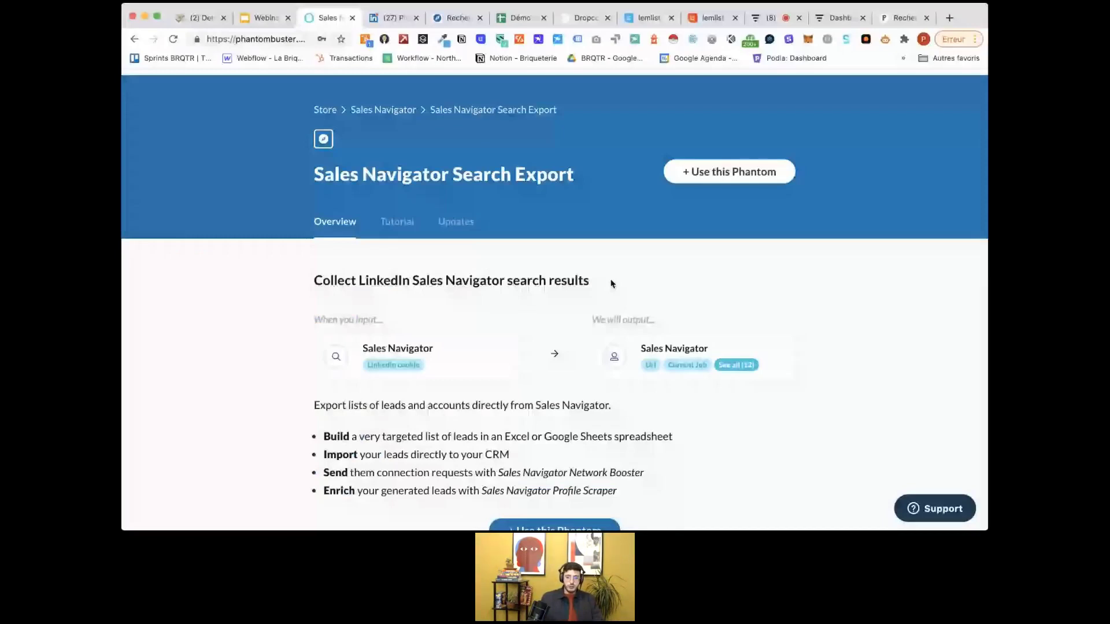
{"action": "left_click", "coordinate": [736, 365]}
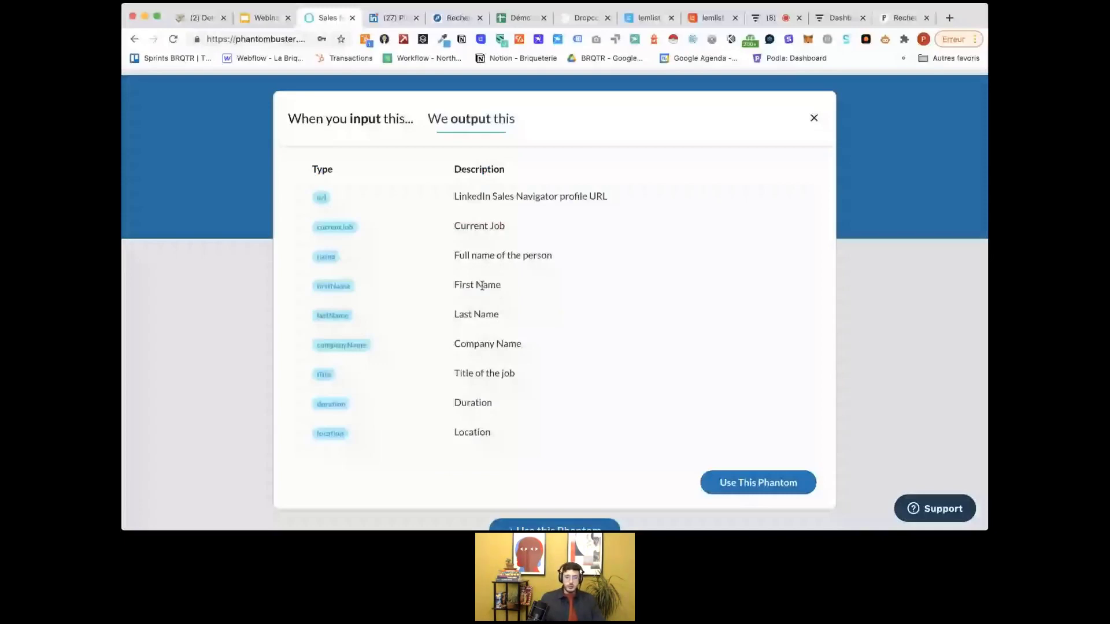
{"action": "scroll", "coordinate": [485, 324], "scroll_direction": "down", "scroll_amount": 3}
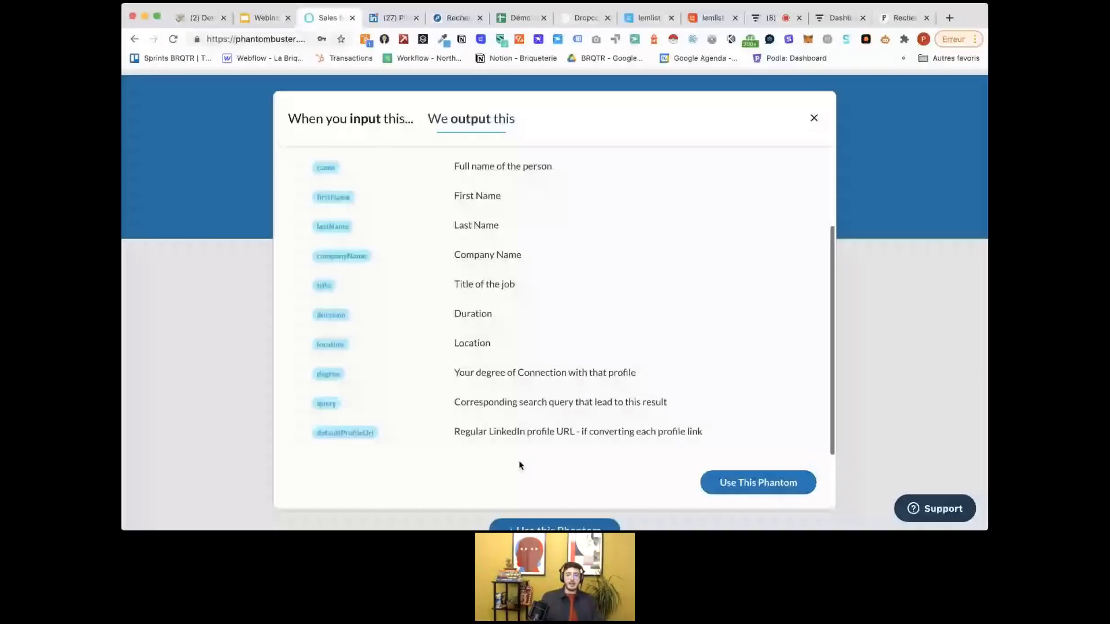
{"action": "scroll", "coordinate": [525, 314], "scroll_direction": "up", "scroll_amount": 3}
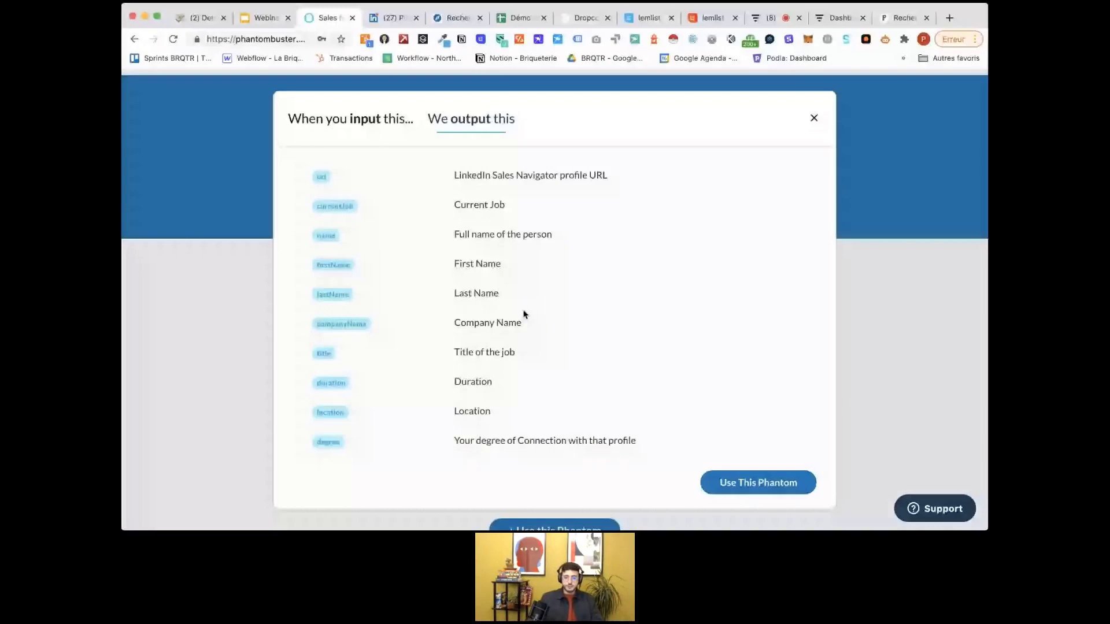
{"action": "key", "text": "Escape"}
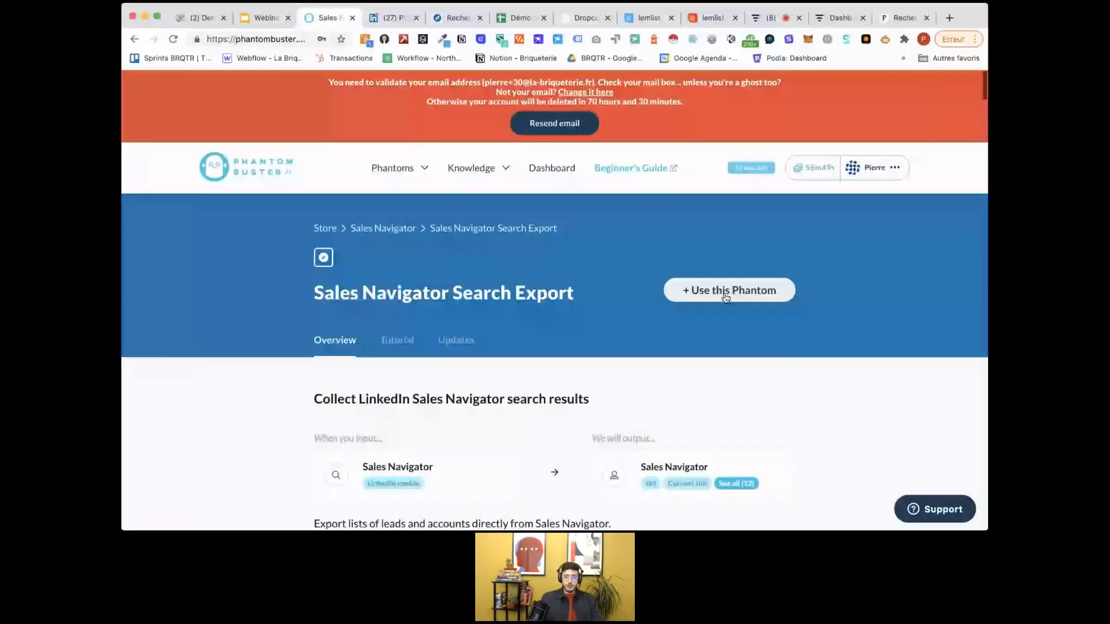
- Open the setup of the dashboard's existing Sales Navigator Search Export and save its Sales Navigator connection with the stored session cookie
{"action": "left_click", "coordinate": [565, 174]}
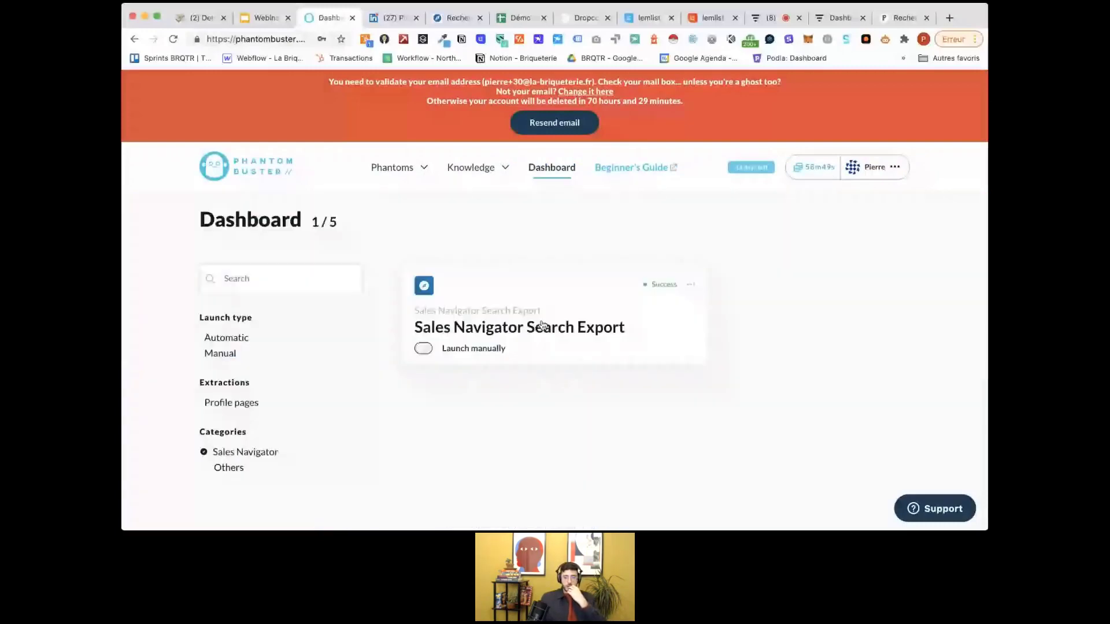
{"action": "left_click", "coordinate": [542, 325]}
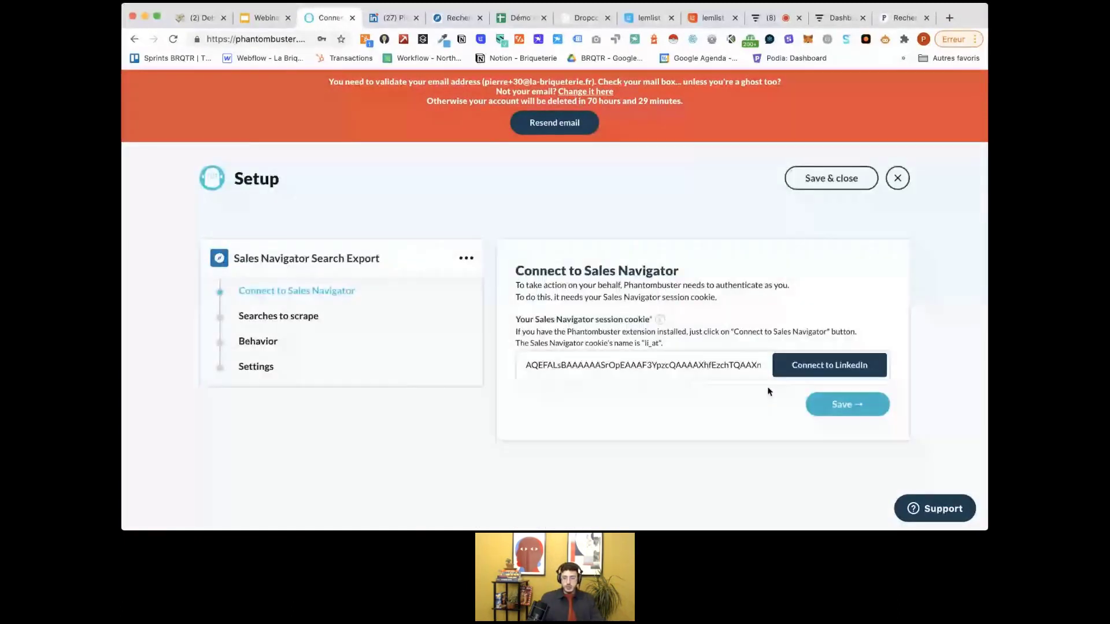
{"action": "left_click", "coordinate": [831, 406]}
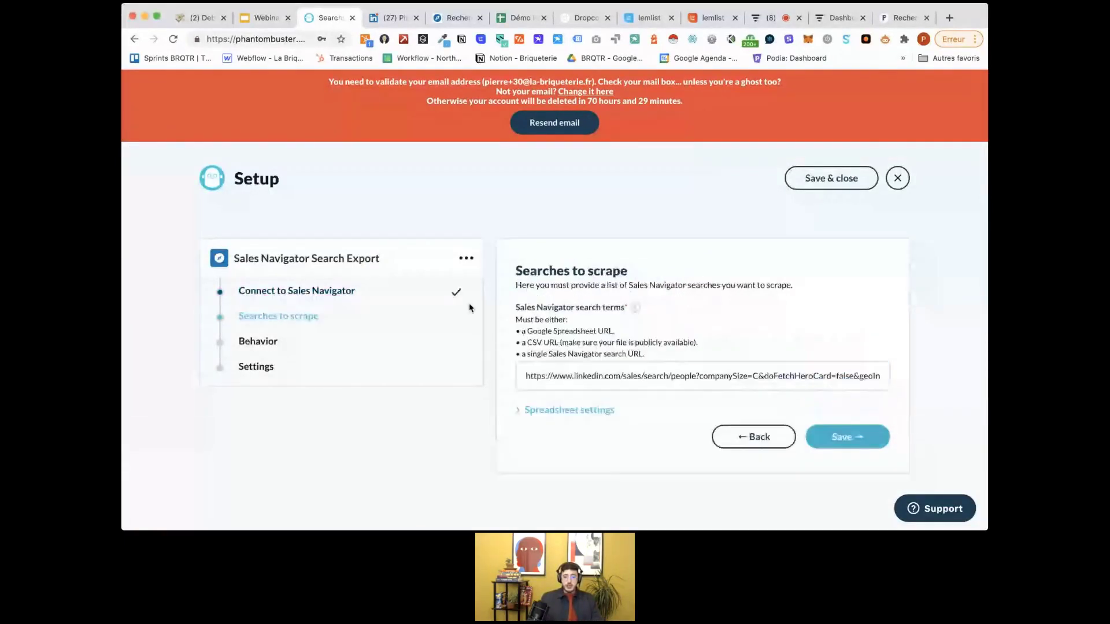
- Check the Searches to scrape input, then read through the parameters of the Sales Navigator search's full URL in LinkedIn
{"action": "triple_click", "coordinate": [602, 278]}
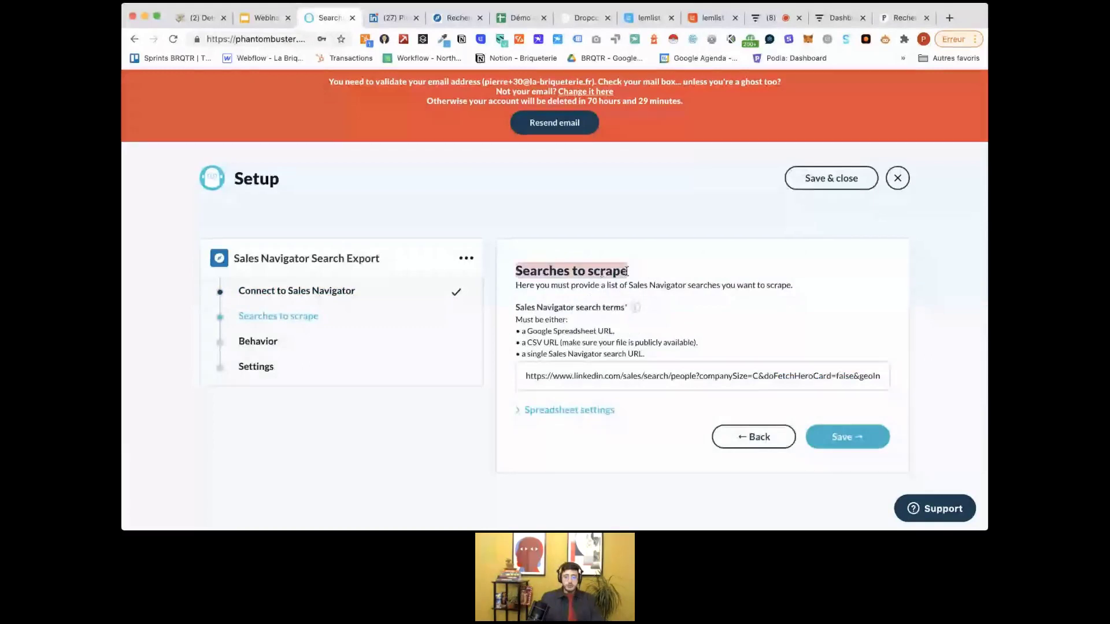
{"action": "left_click", "coordinate": [627, 271]}
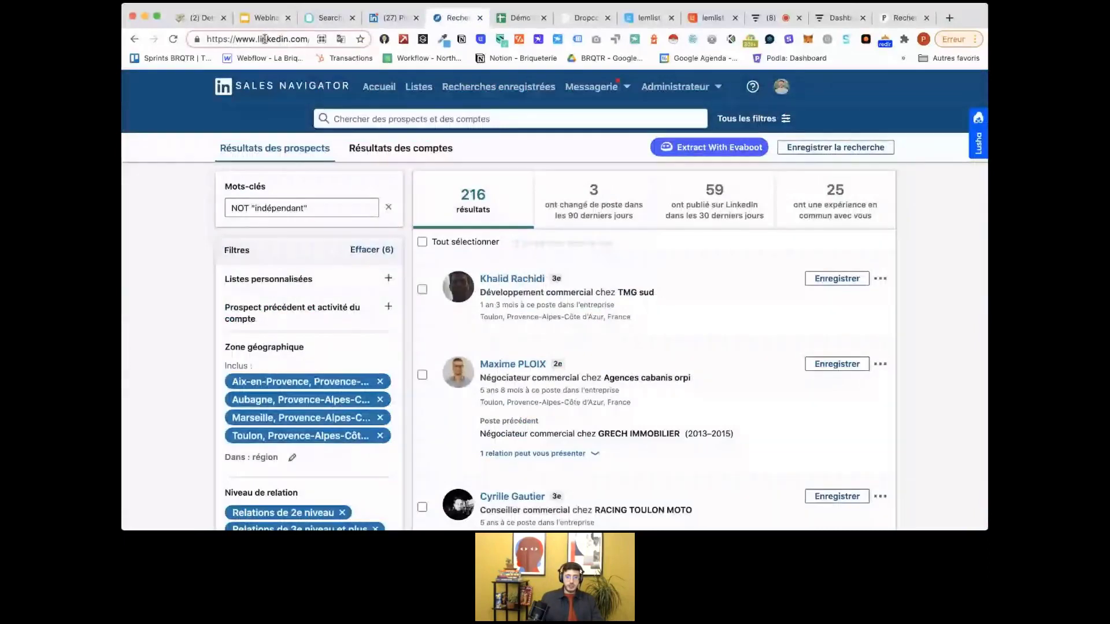
{"action": "left_click_drag", "start_coordinate": [264, 39], "coordinate": [203, 45]}
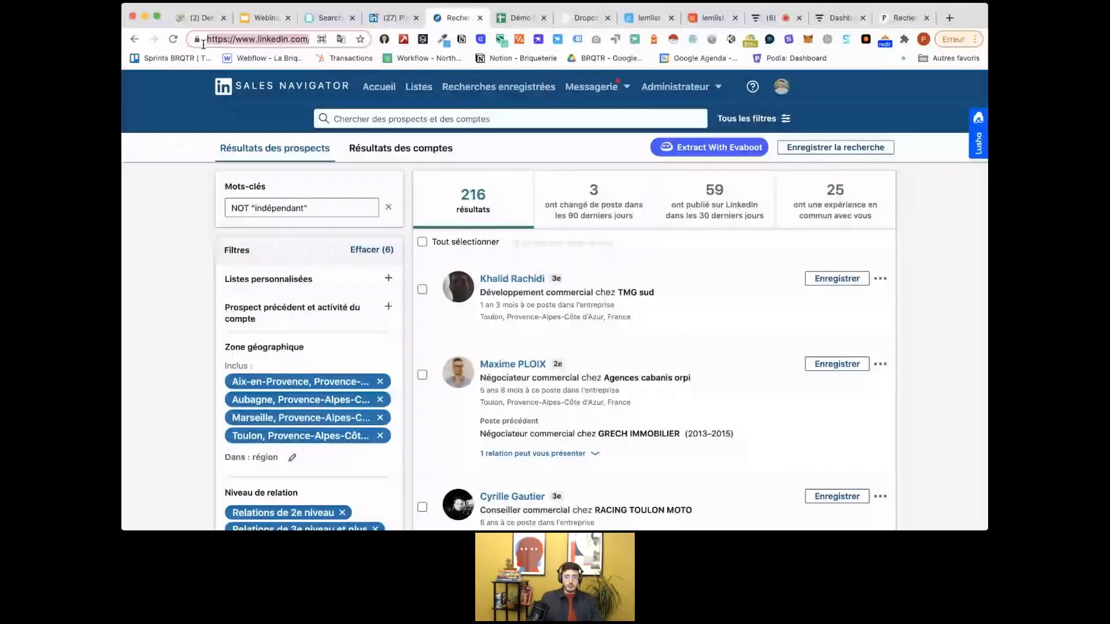
{"action": "left_click", "coordinate": [282, 40]}
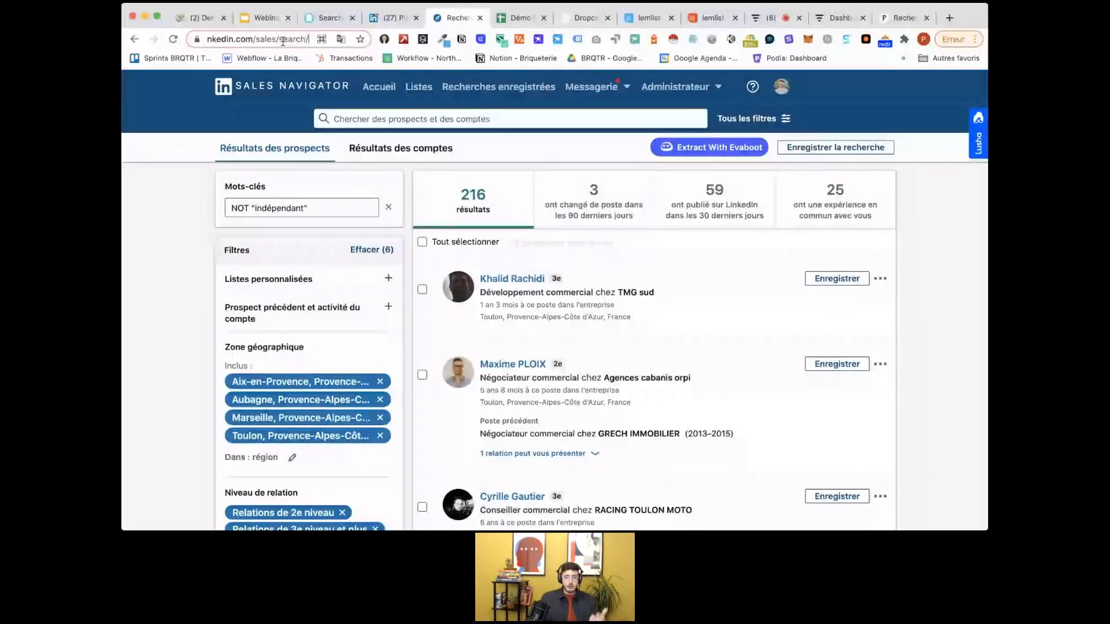
{"action": "key", "text": "Right"}
{"action": "key", "text": "Right"}
{"action": "key", "text": "Right"}
{"action": "key", "text": "Right"}
{"action": "key", "text": "Right"}
{"action": "key", "text": "Right"}
{"action": "key", "text": "Right"}
{"action": "key", "text": "Right"}
{"action": "key", "text": "Right"}
{"action": "key", "text": "Right"}
{"action": "key", "text": "Right"}
{"action": "key", "text": "Right"}
{"action": "key", "text": "Right"}
{"action": "key", "text": "Right"}
{"action": "key", "text": "Right"}
{"action": "key", "text": "Right"}
{"action": "key", "text": "Right"}
{"action": "key", "text": "Right"}
{"action": "key", "text": "Right"}
{"action": "key", "text": "Right"}
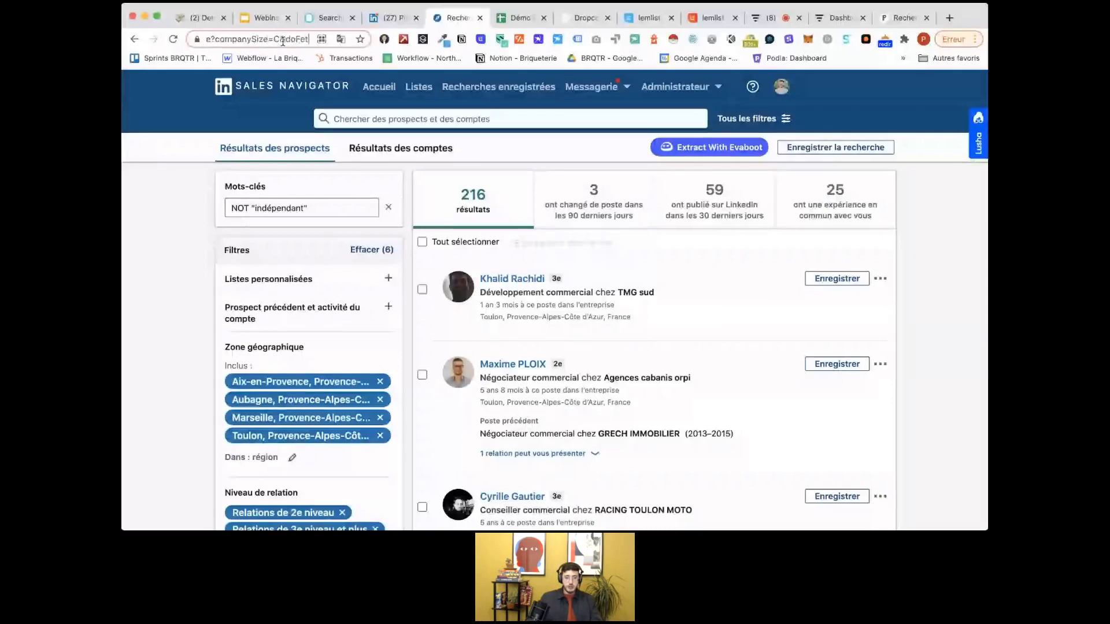
{"action": "key", "text": "Right"}
{"action": "key", "text": "Right"}
{"action": "key", "text": "Right"}
{"action": "key", "text": "Right"}
{"action": "key", "text": "Right"}
{"action": "key", "text": "Right"}
{"action": "key", "text": "Right"}
{"action": "key", "text": "Right"}
{"action": "key", "text": "Right"}
{"action": "key", "text": "Right"}
{"action": "key", "text": "Right"}
{"action": "key", "text": "Right"}
{"action": "key", "text": "Right"}
{"action": "key", "text": "Right"}
{"action": "key", "text": "Right"}
{"action": "key", "text": "Right"}
{"action": "key", "text": "Right"}
{"action": "key", "text": "Right"}
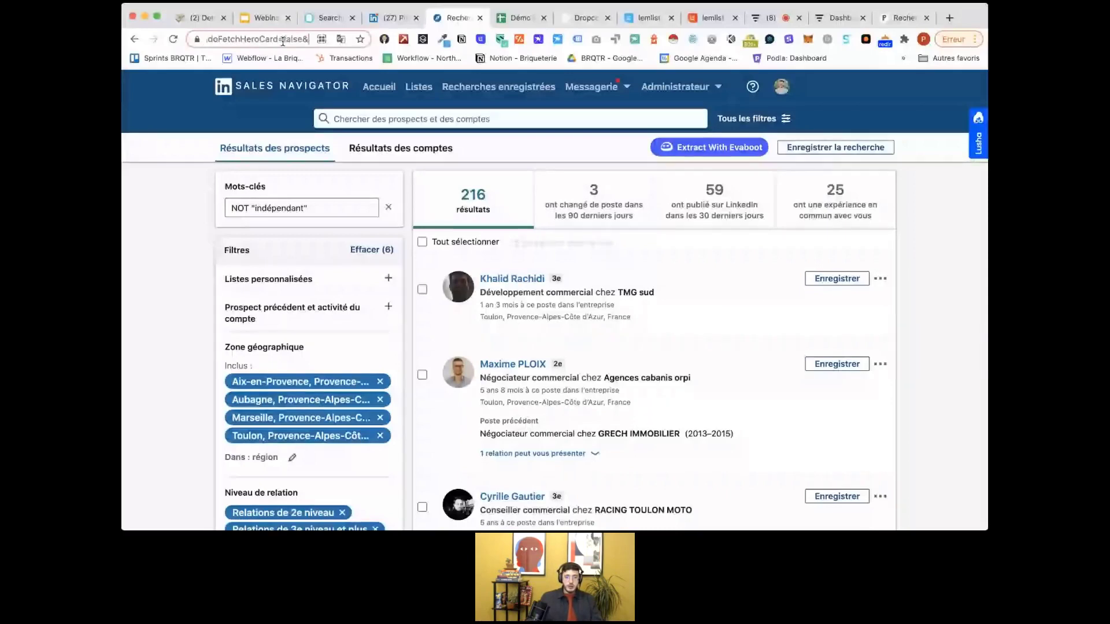
{"action": "key", "text": "Right"}
{"action": "key", "text": "Right"}
{"action": "key", "text": "Right"}
{"action": "key", "text": "Right"}
{"action": "key", "text": "Right"}
{"action": "key", "text": "Right"}
{"action": "key", "text": "Right"}
{"action": "key", "text": "Right"}
{"action": "key", "text": "Right"}
{"action": "key", "text": "Right"}
{"action": "key", "text": "Right"}
{"action": "key", "text": "Right"}
{"action": "key", "text": "Right"}
{"action": "key", "text": "Right"}
{"action": "key", "text": "Right"}
{"action": "key", "text": "Right"}
{"action": "key", "text": "Right"}
{"action": "key", "text": "Right"}
{"action": "key", "text": "Right"}
{"action": "key", "text": "Right"}
{"action": "key", "text": "Right"}
{"action": "key", "text": "Right"}
{"action": "key", "text": "Right"}
{"action": "key", "text": "Right"}
{"action": "key", "text": "Right"}
{"action": "key", "text": "Right"}
{"action": "key", "text": "Right"}
{"action": "key", "text": "Right"}
{"action": "key", "text": "Right"}
{"action": "key", "text": "Right"}
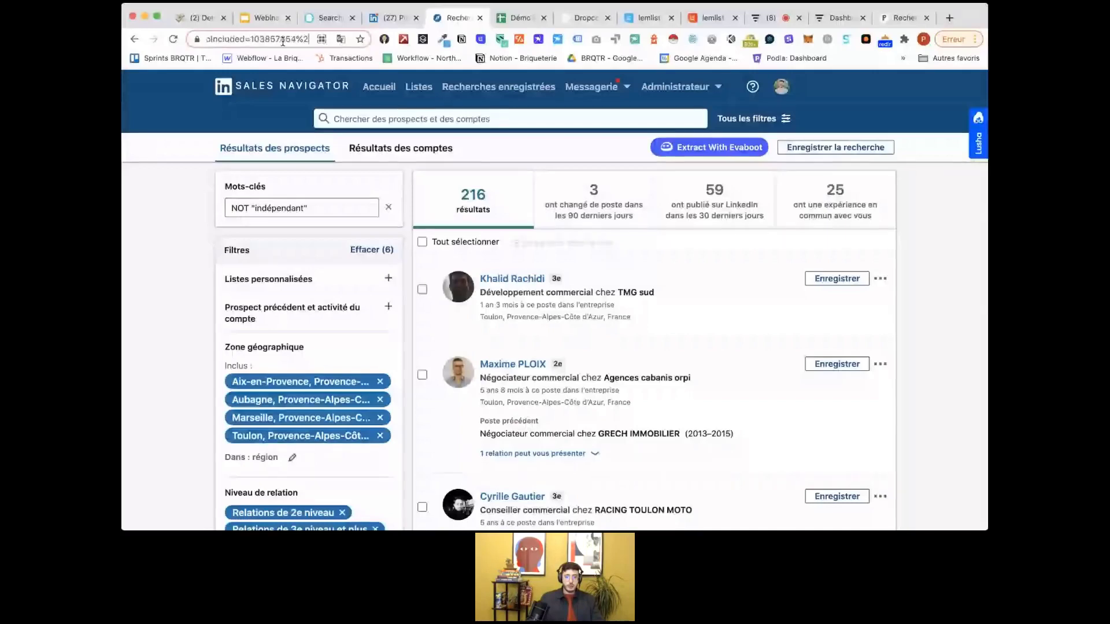
{"action": "key", "text": "Right"}
{"action": "key", "text": "Right"}
{"action": "key", "text": "Right"}
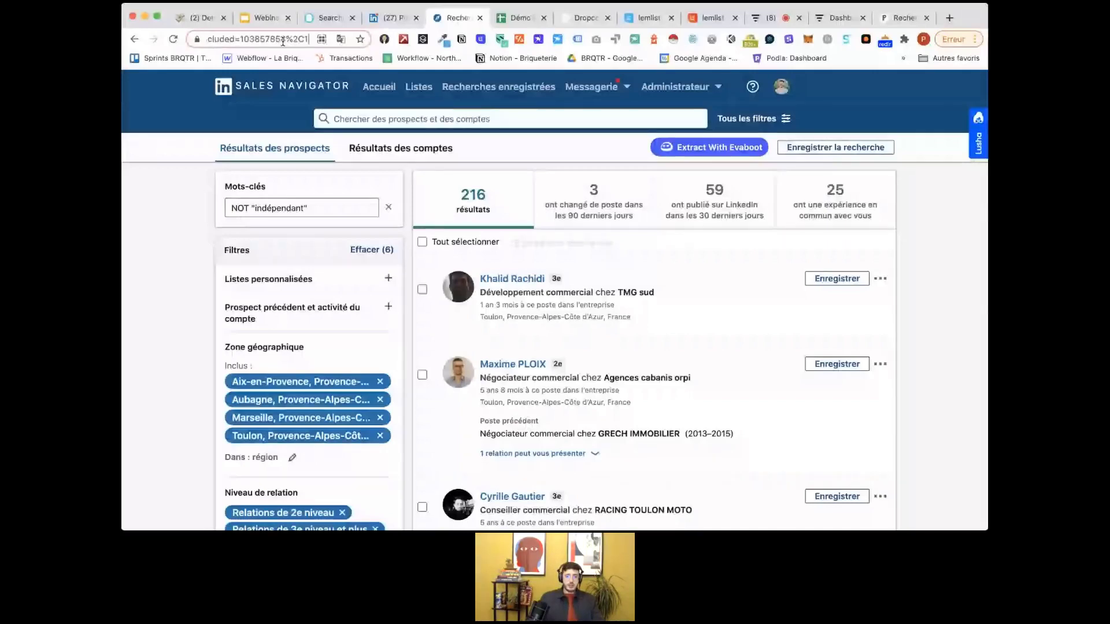
{"action": "key", "text": "Right"}
{"action": "key", "text": "Right"}
{"action": "key", "text": "Right"}
{"action": "key", "text": "Right"}
{"action": "key", "text": "Right"}
{"action": "key", "text": "Right"}
{"action": "key", "text": "Right"}
{"action": "key", "text": "Right"}
{"action": "key", "text": "Right"}
{"action": "key", "text": "Right"}
{"action": "key", "text": "Right"}
{"action": "key", "text": "Right"}
{"action": "key", "text": "Right"}
{"action": "key", "text": "Right"}
{"action": "key", "text": "Right"}
{"action": "key", "text": "Right"}
{"action": "key", "text": "Right"}
{"action": "key", "text": "Right"}
{"action": "key", "text": "Right"}
{"action": "key", "text": "Right"}
{"action": "key", "text": "Right"}
{"action": "key", "text": "Right"}
{"action": "key", "text": "Right"}
{"action": "key", "text": "Right"}
{"action": "key", "text": "Right"}
{"action": "key", "text": "Right"}
{"action": "key", "text": "Right"}
{"action": "key", "text": "Right"}
{"action": "key", "text": "Right"}
{"action": "key", "text": "Right"}
{"action": "key", "text": "Right"}
{"action": "key", "text": "Right"}
{"action": "key", "text": "Right"}
{"action": "key", "text": "Right"}
{"action": "key", "text": "Right"}
{"action": "key", "text": "Right"}
{"action": "key", "text": "Right"}
{"action": "key", "text": "Right"}
{"action": "key", "text": "Right"}
{"action": "key", "text": "Right"}
{"action": "key", "text": "Right"}
{"action": "key", "text": "Right"}
{"action": "key", "text": "Right"}
{"action": "key", "text": "Right"}
{"action": "key", "text": "Right"}
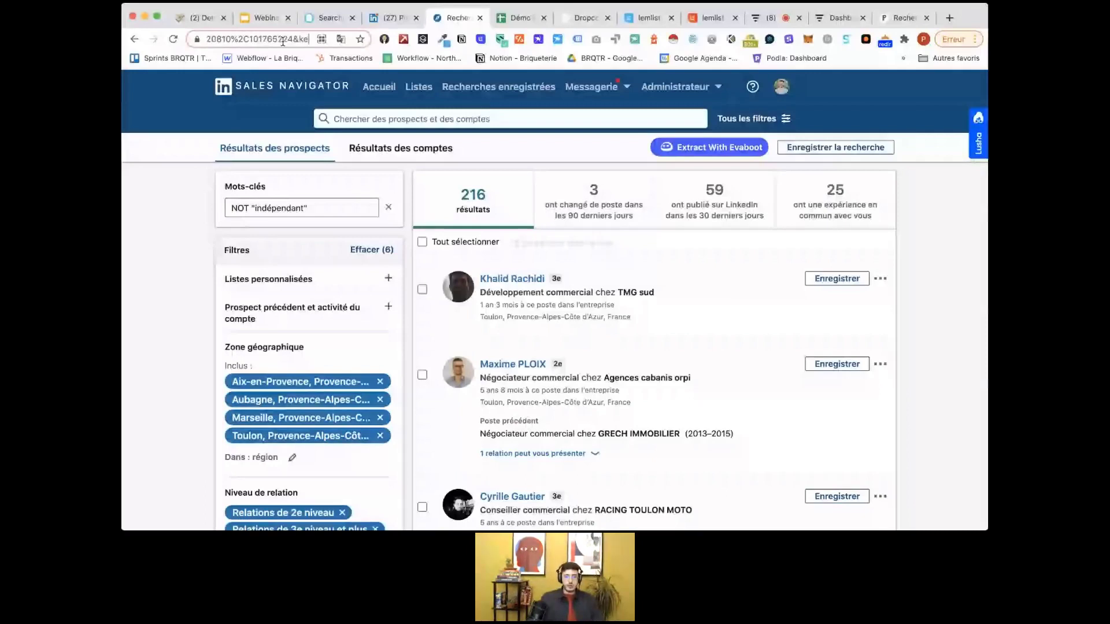
{"action": "key", "text": "Right"}
{"action": "key", "text": "Right"}
{"action": "key", "text": "Right"}
{"action": "key", "text": "Right"}
{"action": "key", "text": "Right"}
{"action": "key", "text": "Right"}
{"action": "key", "text": "Right"}
{"action": "key", "text": "Right"}
{"action": "key", "text": "Right"}
{"action": "key", "text": "Right"}
{"action": "key", "text": "Right"}
{"action": "key", "text": "Right"}
{"action": "key", "text": "Right"}
{"action": "key", "text": "Right"}
{"action": "key", "text": "Right"}
{"action": "key", "text": "Right"}
{"action": "key", "text": "Right"}
{"action": "key", "text": "Right"}
{"action": "key", "text": "Right"}
{"action": "key", "text": "Right"}
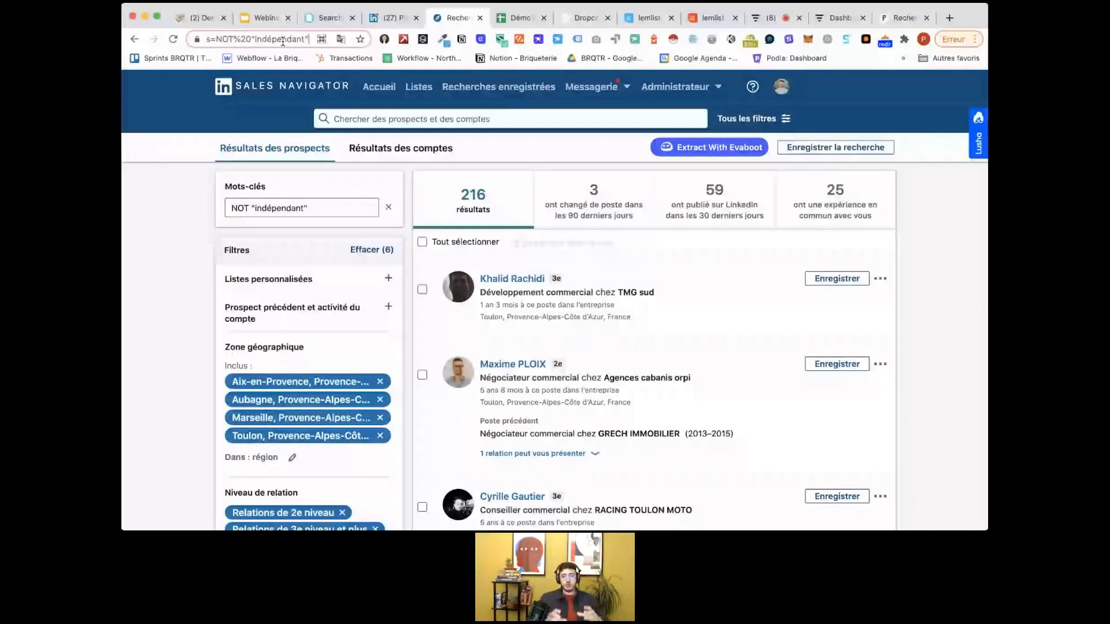
{"action": "key", "text": "Right"}
{"action": "key", "text": "Right"}
{"action": "key", "text": "Right"}
{"action": "key", "text": "Right"}
{"action": "key", "text": "Right"}
{"action": "key", "text": "Right"}
{"action": "key", "text": "Right"}
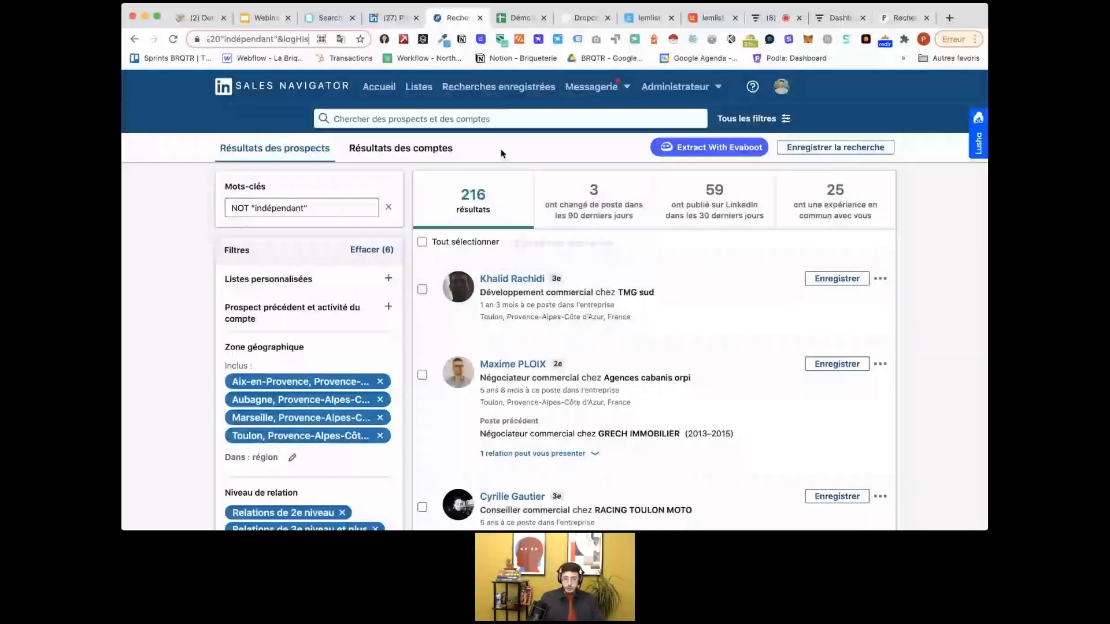
- Back in Phantombuster, save the search URL as the search to scrape and the behavior with 2500 results per launch
{"action": "key", "text": "super+3"}
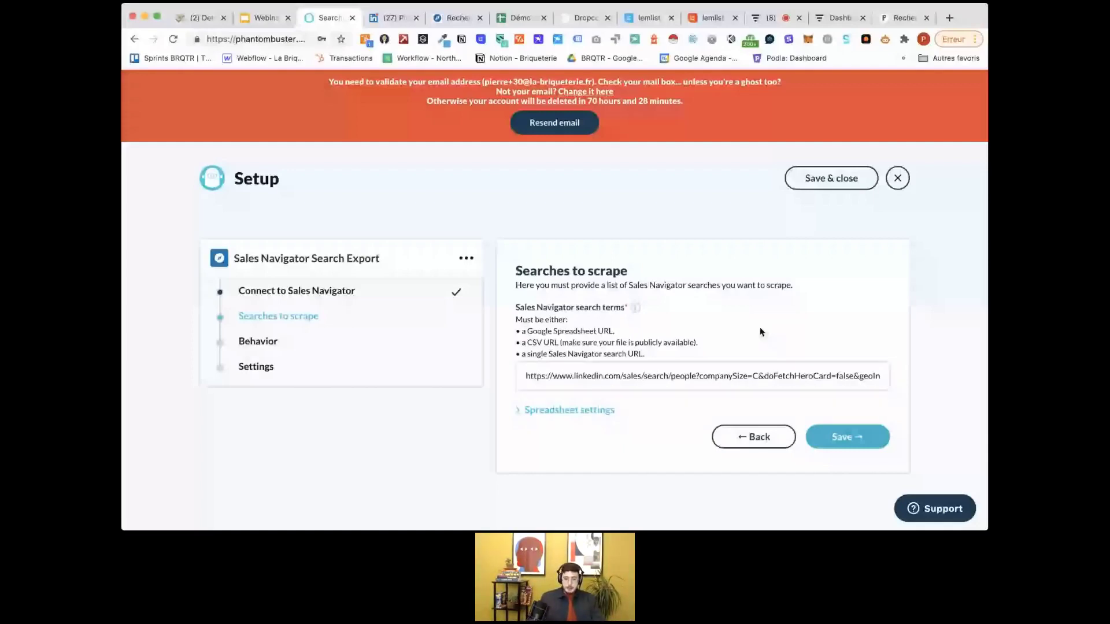
{"action": "left_click", "coordinate": [848, 436]}
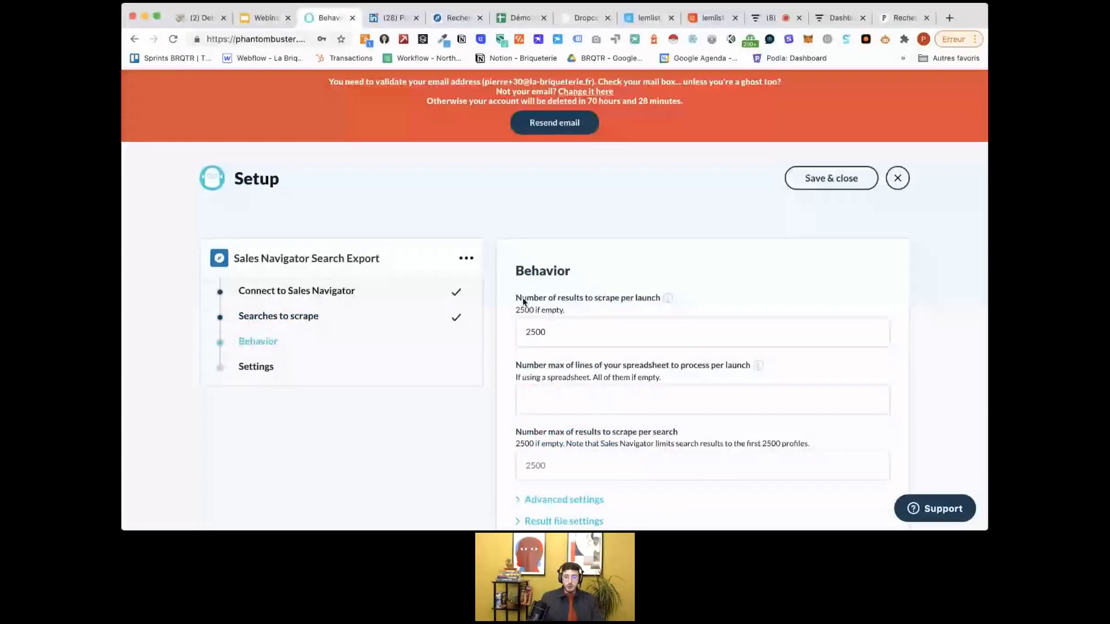
{"action": "scroll", "coordinate": [694, 295], "scroll_direction": "down", "scroll_amount": 1}
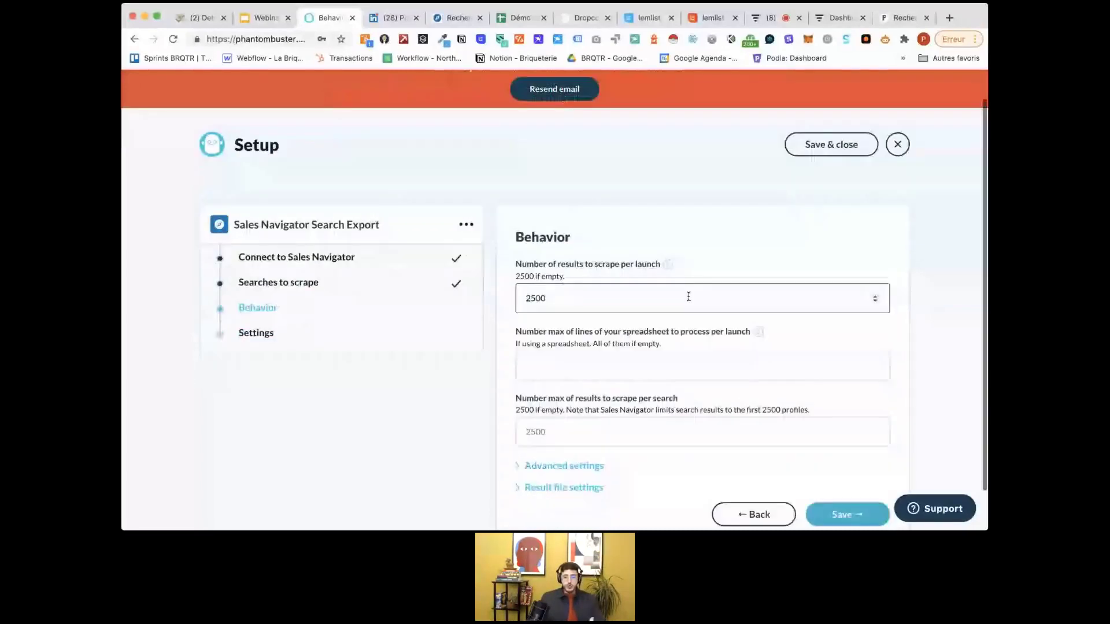
{"action": "scroll", "coordinate": [756, 258], "scroll_direction": "down", "scroll_amount": 1}
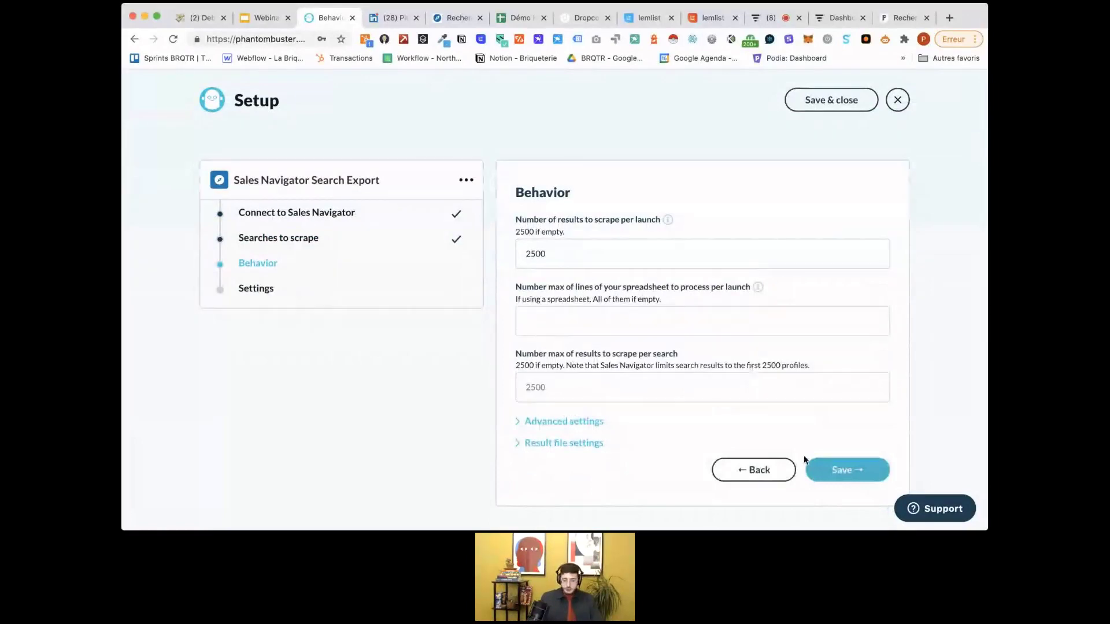
{"action": "left_click", "coordinate": [835, 480]}
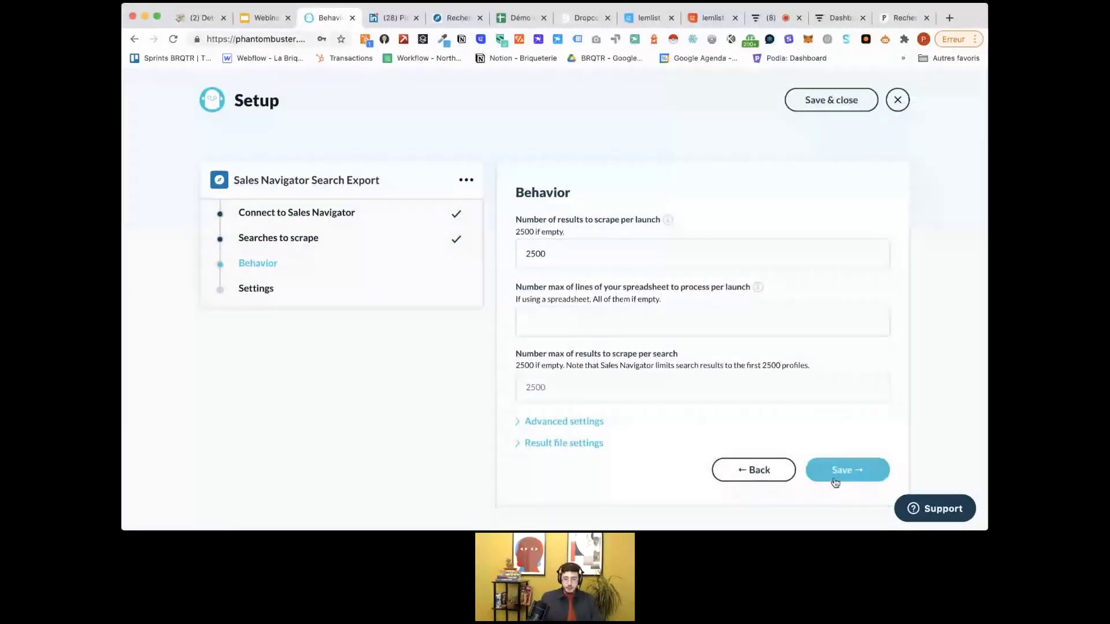
- Set the launch to Manually after trying Repeatedly, keep notifications at None, and save the settings
{"action": "scroll", "coordinate": [599, 255], "scroll_direction": "down", "scroll_amount": 3}
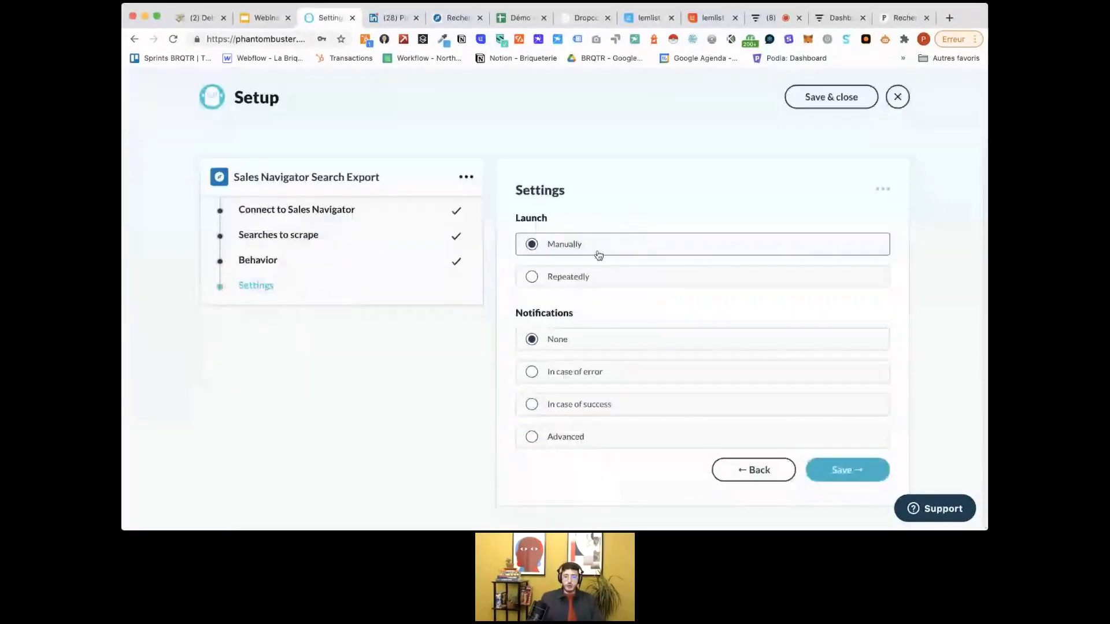
{"action": "left_click", "coordinate": [600, 277]}
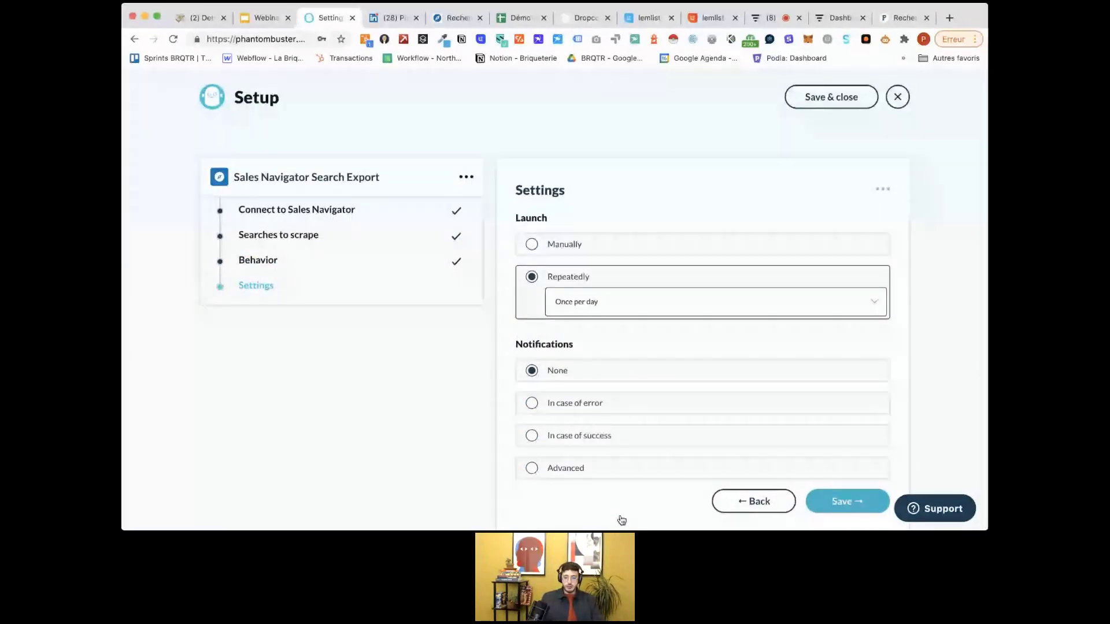
{"action": "left_click", "coordinate": [603, 252]}
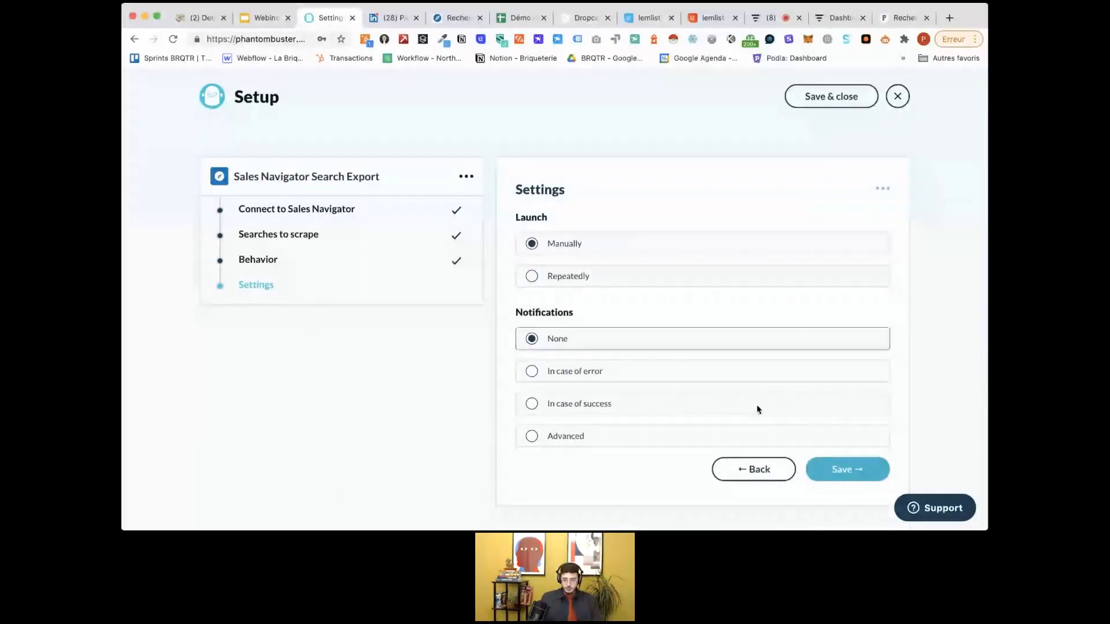
{"action": "left_click", "coordinate": [847, 471]}
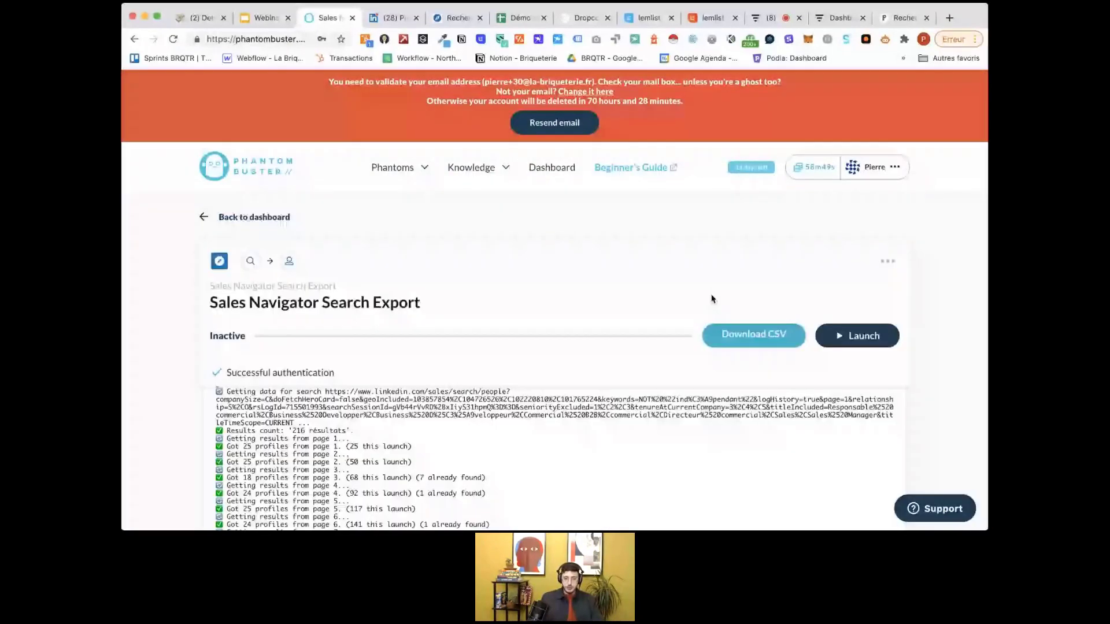
- Launch the Sales Navigator Search Export and review its console log
{"action": "scroll", "coordinate": [866, 289], "scroll_direction": "down", "scroll_amount": 2}
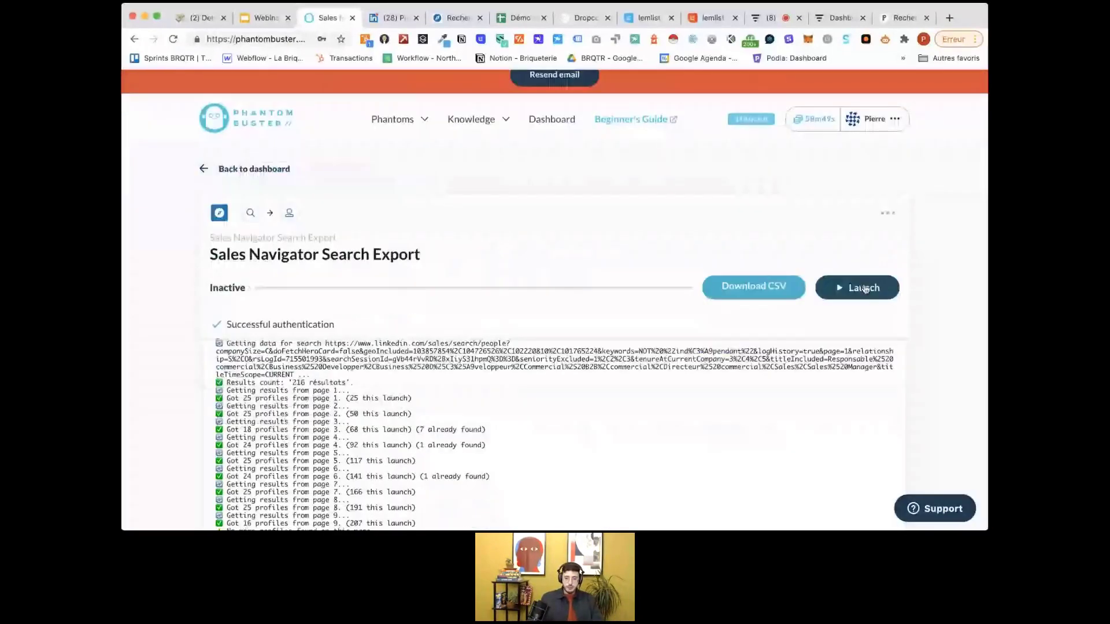
{"action": "left_click", "coordinate": [865, 289]}
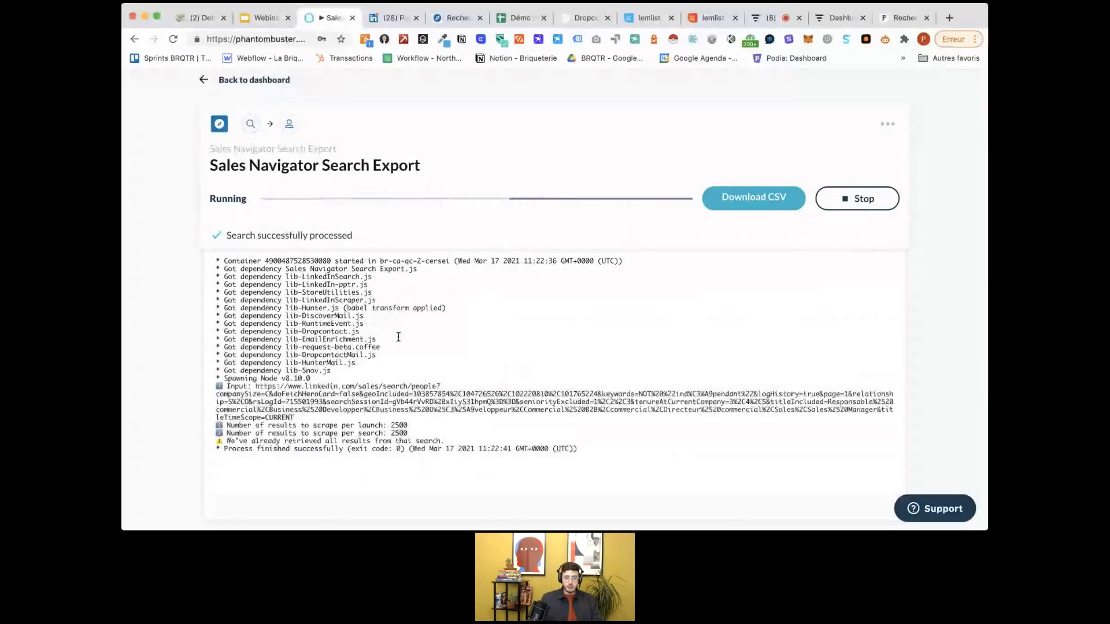
{"action": "scroll", "coordinate": [402, 344], "scroll_direction": "down", "scroll_amount": 1}
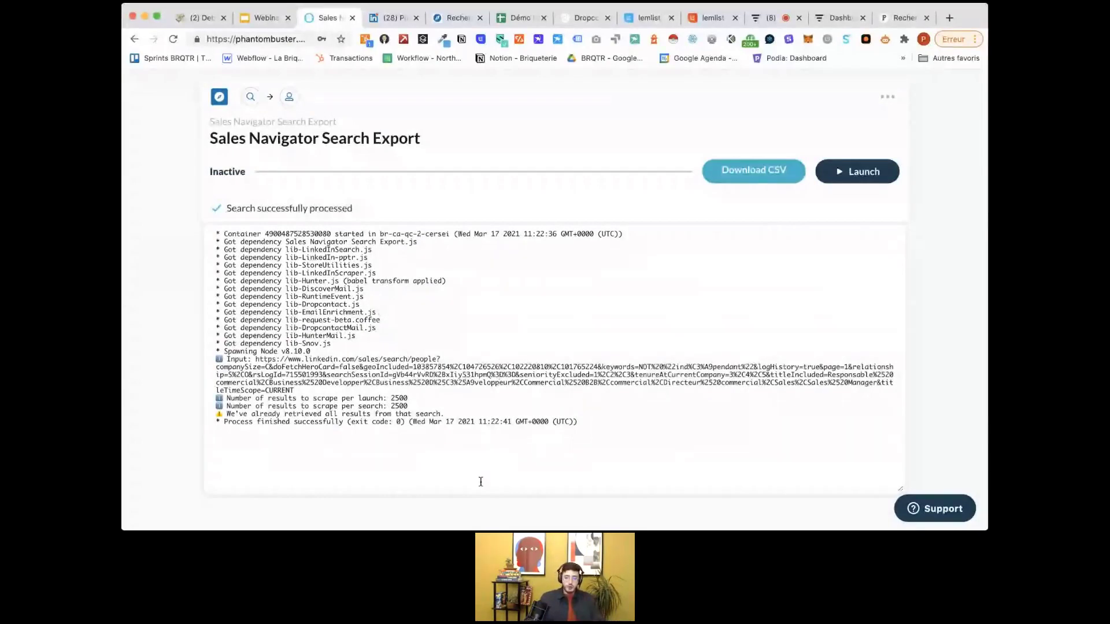
{"action": "scroll", "coordinate": [619, 395], "scroll_direction": "down", "scroll_amount": 1}
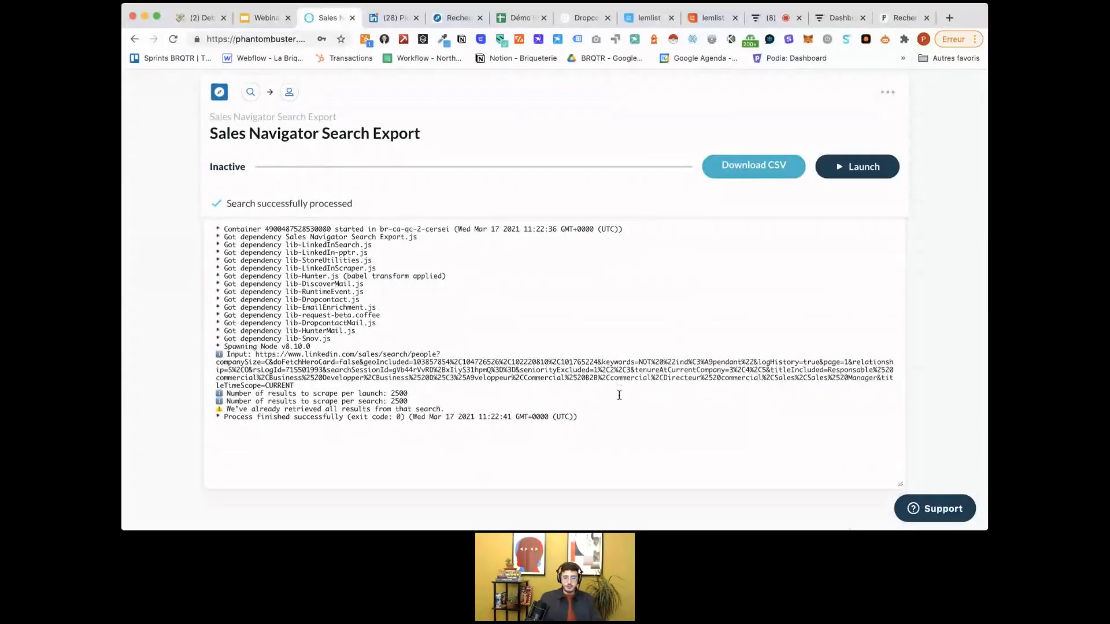
- Open the log of the earlier Sales Navigator Search Export run from the recent activity and read its output on the scraped profiles
{"action": "scroll", "coordinate": [619, 395], "scroll_direction": "down", "scroll_amount": 2}
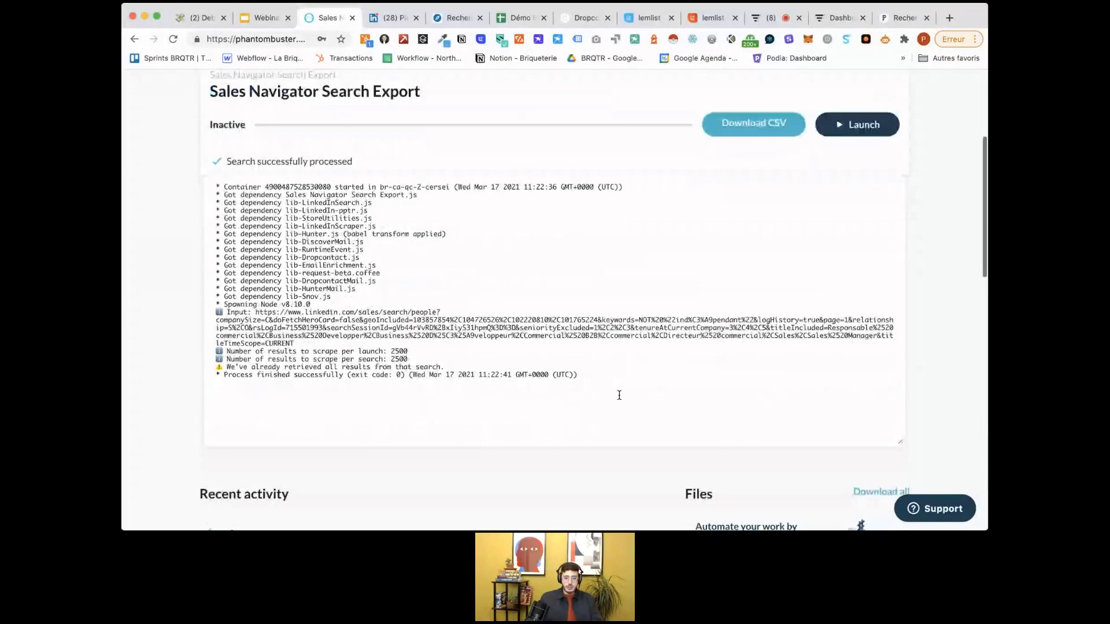
{"action": "scroll", "coordinate": [619, 395], "scroll_direction": "down", "scroll_amount": 5}
{"action": "left_click", "coordinate": [416, 369]}
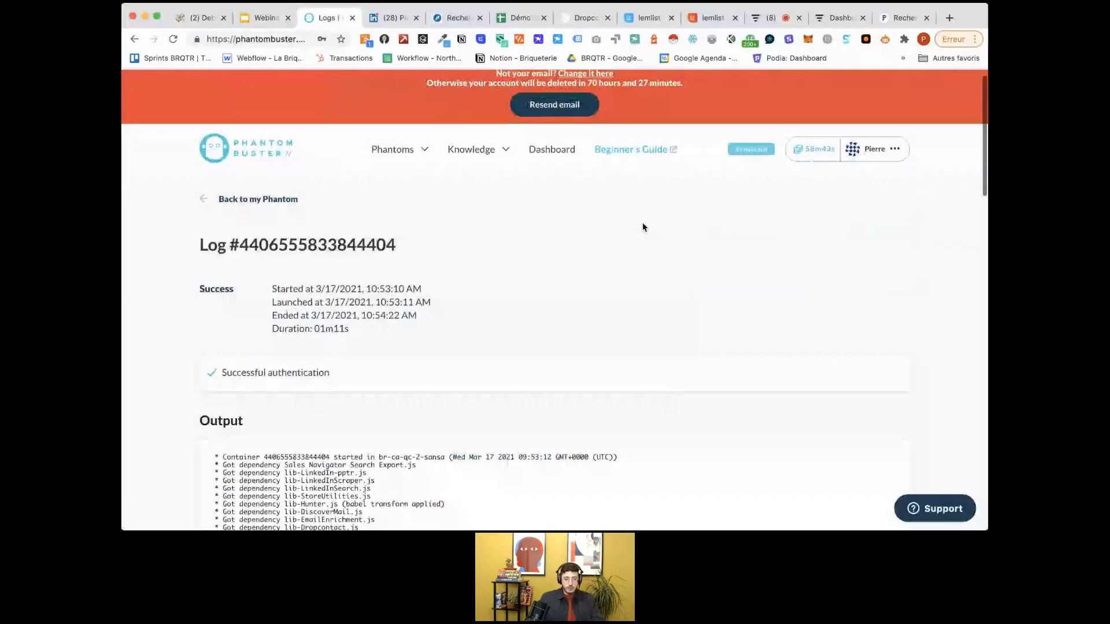
{"action": "scroll", "coordinate": [407, 293], "scroll_direction": "down", "scroll_amount": 5}
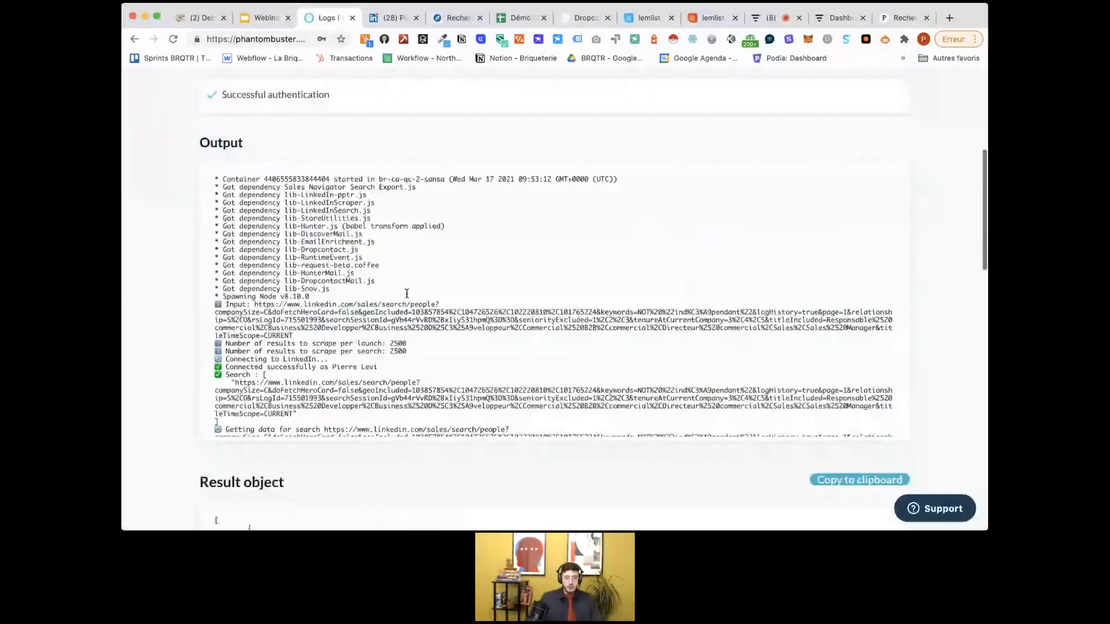
{"action": "scroll", "coordinate": [407, 294], "scroll_direction": "down", "scroll_amount": 2}
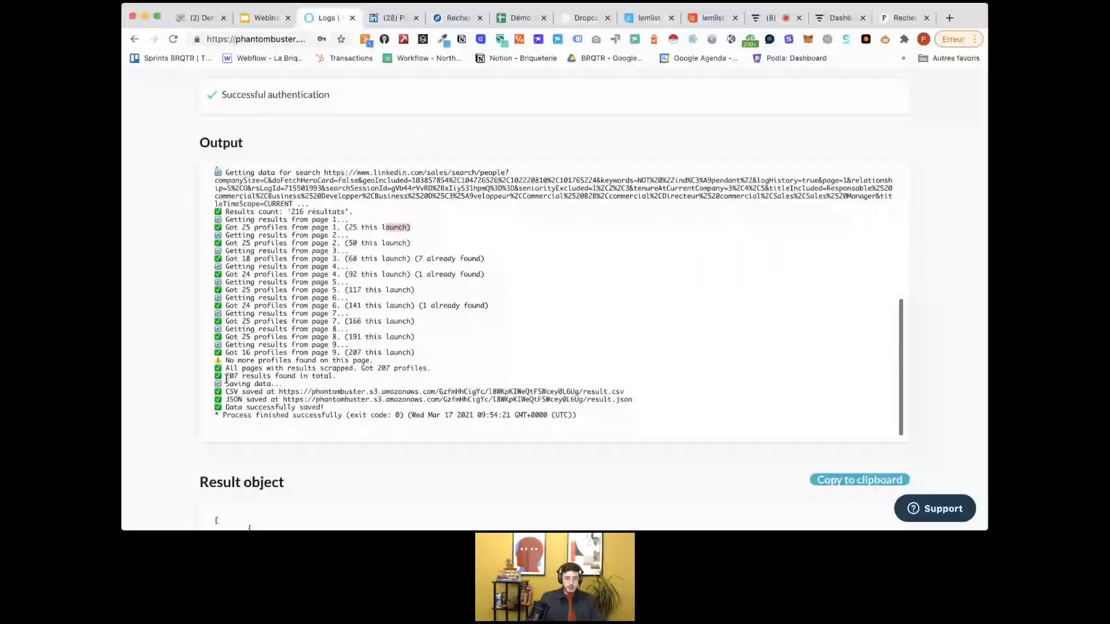
{"action": "left_click_drag", "start_coordinate": [431, 369], "coordinate": [364, 369]}
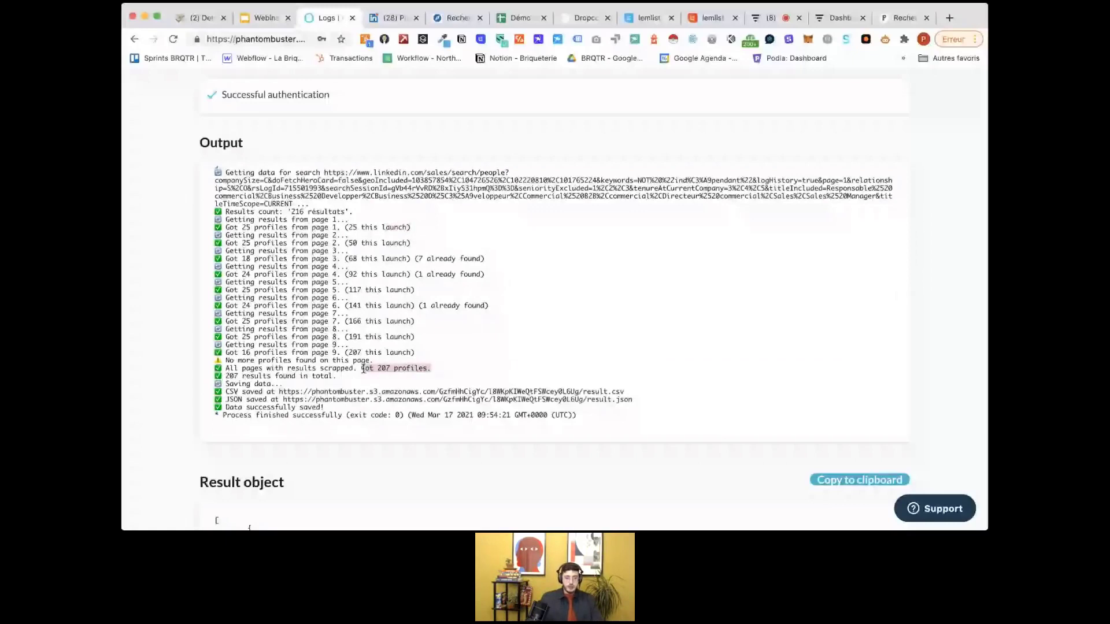
{"action": "left_click", "coordinate": [364, 369]}
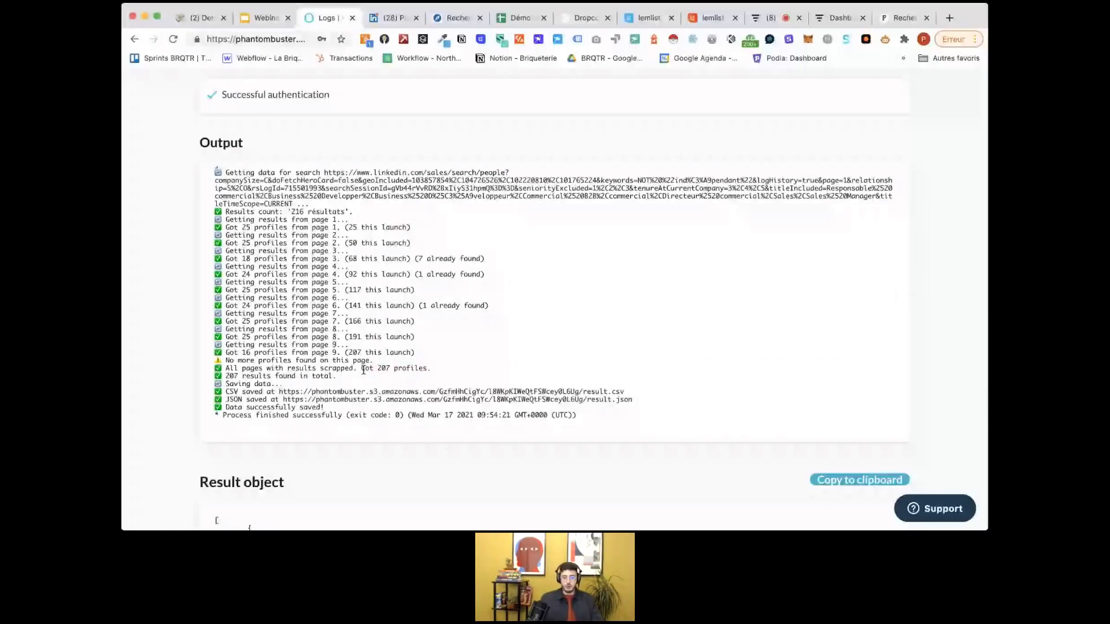
- Check the saved CSV and JSON result links in the log, and examine the fields in the result object
{"action": "scroll", "coordinate": [623, 367], "scroll_direction": "down", "scroll_amount": 1}
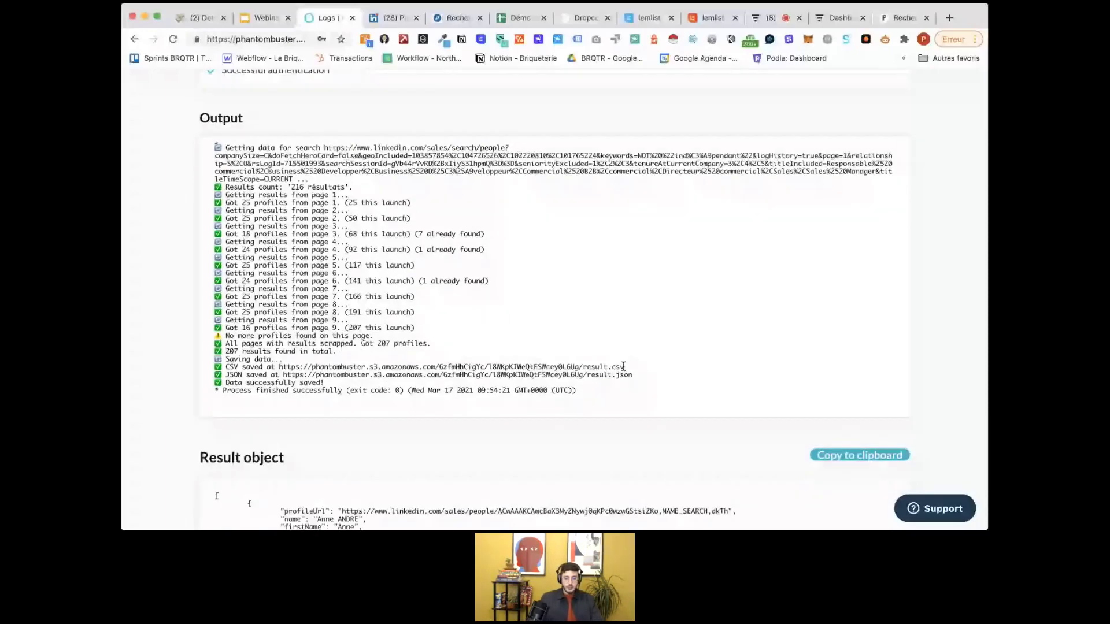
{"action": "scroll", "coordinate": [507, 384], "scroll_direction": "down", "scroll_amount": 3}
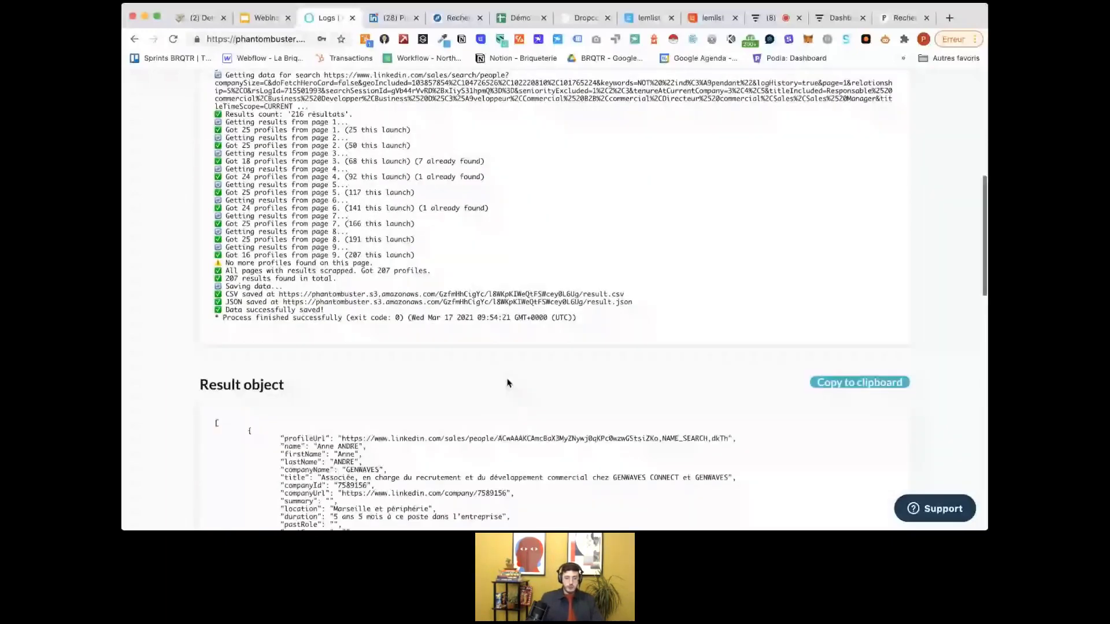
{"action": "scroll", "coordinate": [508, 383], "scroll_direction": "down", "scroll_amount": 3}
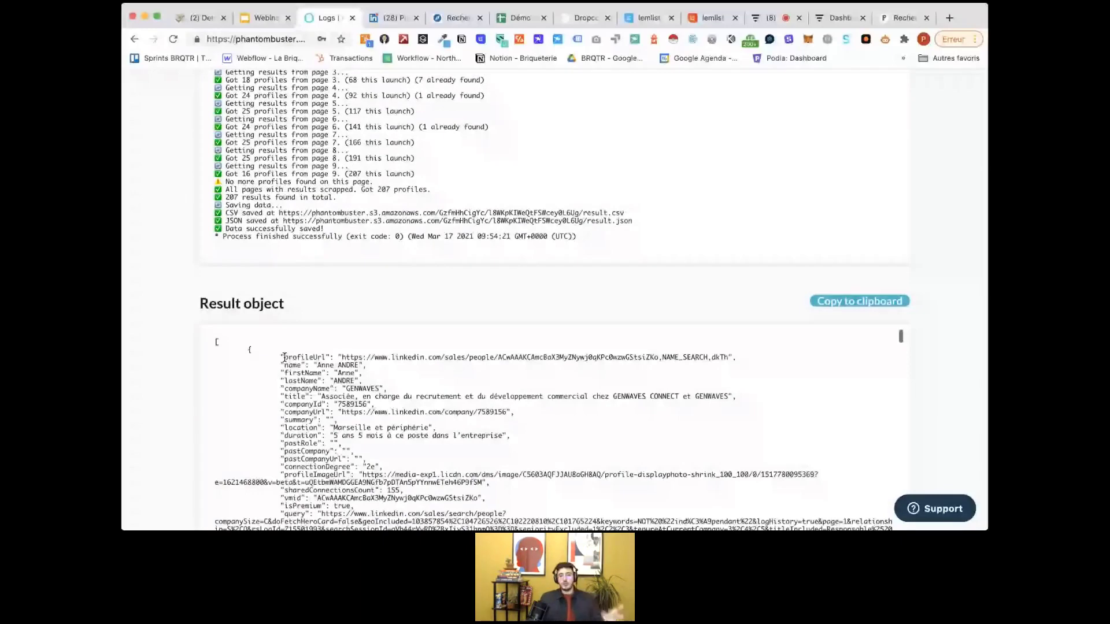
{"action": "scroll", "coordinate": [424, 189], "scroll_direction": "up", "scroll_amount": 15}
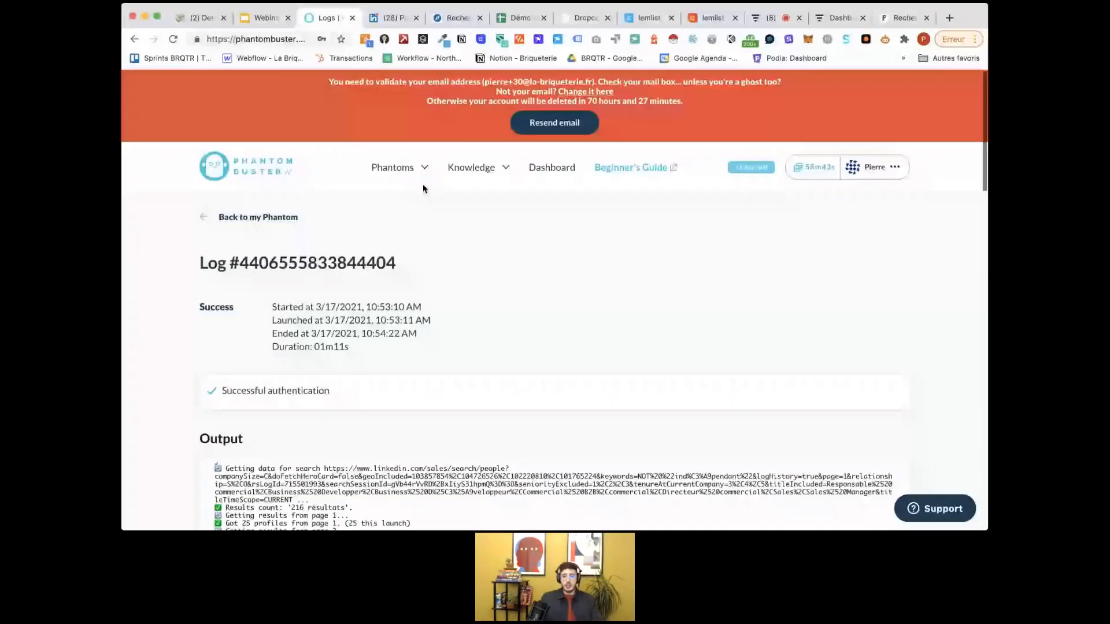
- In the Google Sheets file Démo Formation - Commerciaux Sud-Est, open the Extraction Phantombuster sheet and make its header row bold
{"action": "left_click", "coordinate": [519, 25]}
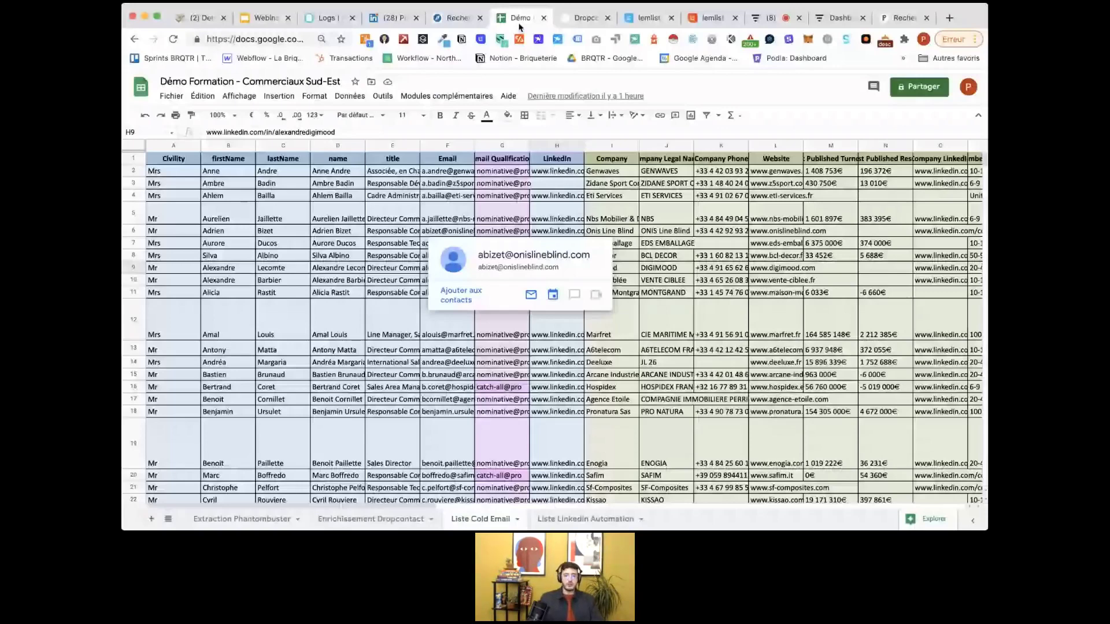
{"action": "left_click", "coordinate": [242, 518]}
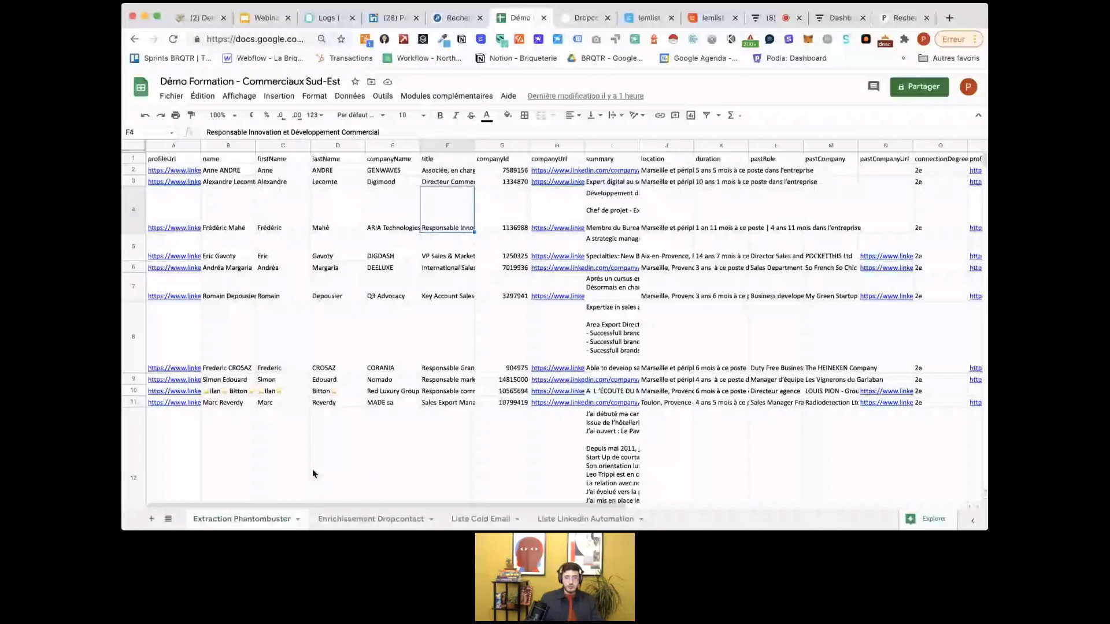
{"action": "left_click", "coordinate": [225, 182]}
{"action": "left_click", "coordinate": [220, 160]}
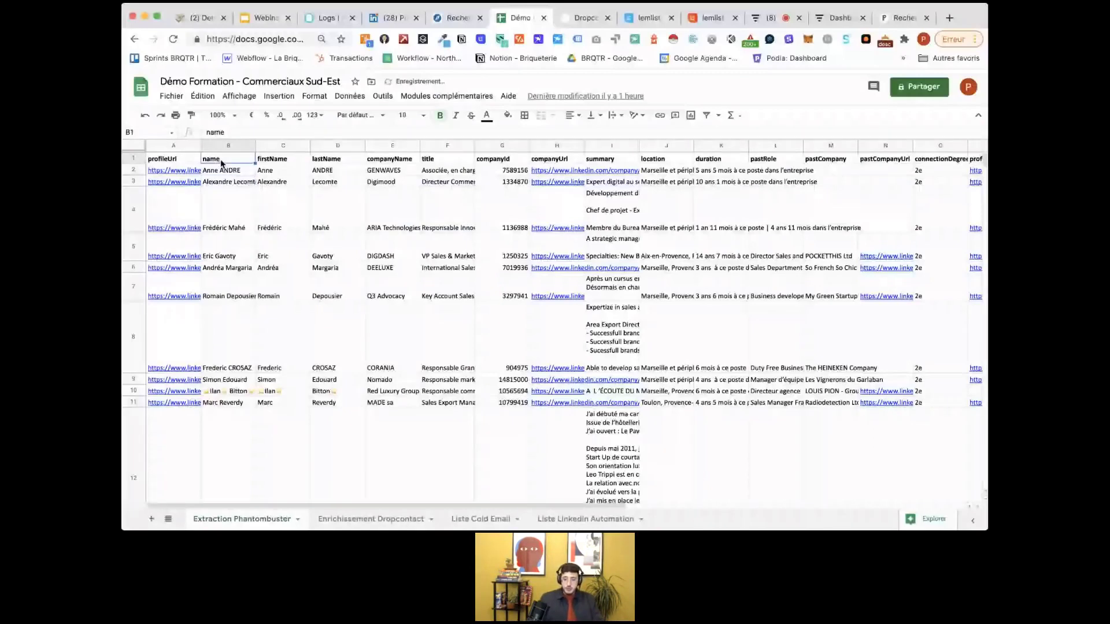
- Go through the extraction's column headers from name to timestamp, and return to the companyName column
{"action": "key", "text": "Right"}
{"action": "key", "text": "Right"}
{"action": "key", "text": "Right"}
{"action": "key", "text": "Right"}
{"action": "key", "text": "Right"}
{"action": "key", "text": "Right"}
{"action": "key", "text": "Right"}
{"action": "key", "text": "Right"}
{"action": "key", "text": "Right"}
{"action": "key", "text": "Right"}
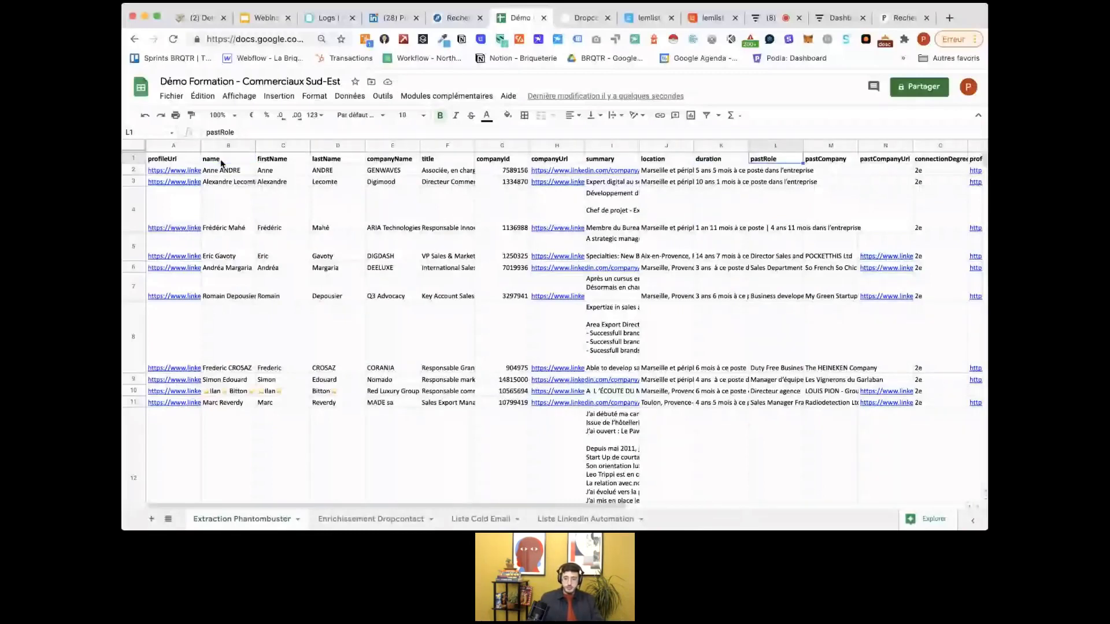
{"action": "key", "text": "Right"}
{"action": "key", "text": "Right"}
{"action": "key", "text": "Right"}
{"action": "key", "text": "Right"}
{"action": "key", "text": "Right"}
{"action": "key", "text": "Right"}
{"action": "key", "text": "Right"}
{"action": "key", "text": "Right"}
{"action": "key", "text": "Right"}
{"action": "key", "text": "Right"}
{"action": "key", "text": "Right"}
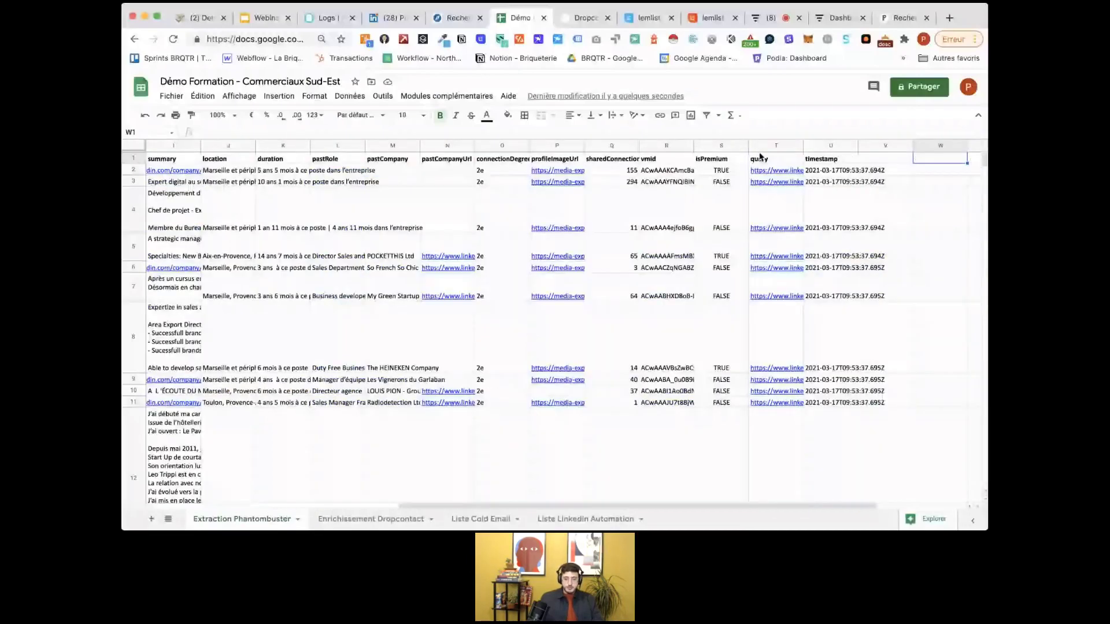
{"action": "key", "text": "Left"}
{"action": "key", "text": "Left"}
{"action": "key", "text": "Left"}
{"action": "key", "text": "Left"}
{"action": "key", "text": "Left"}
{"action": "key", "text": "Left"}
{"action": "key", "text": "Left"}
{"action": "key", "text": "Left"}
{"action": "key", "text": "Left"}
{"action": "key", "text": "Left"}
{"action": "key", "text": "Left"}
{"action": "key", "text": "Left"}
{"action": "key", "text": "Left"}
{"action": "key", "text": "Left"}
{"action": "key", "text": "Left"}
{"action": "key", "text": "Left"}
{"action": "key", "text": "Left"}
{"action": "key", "text": "Left"}
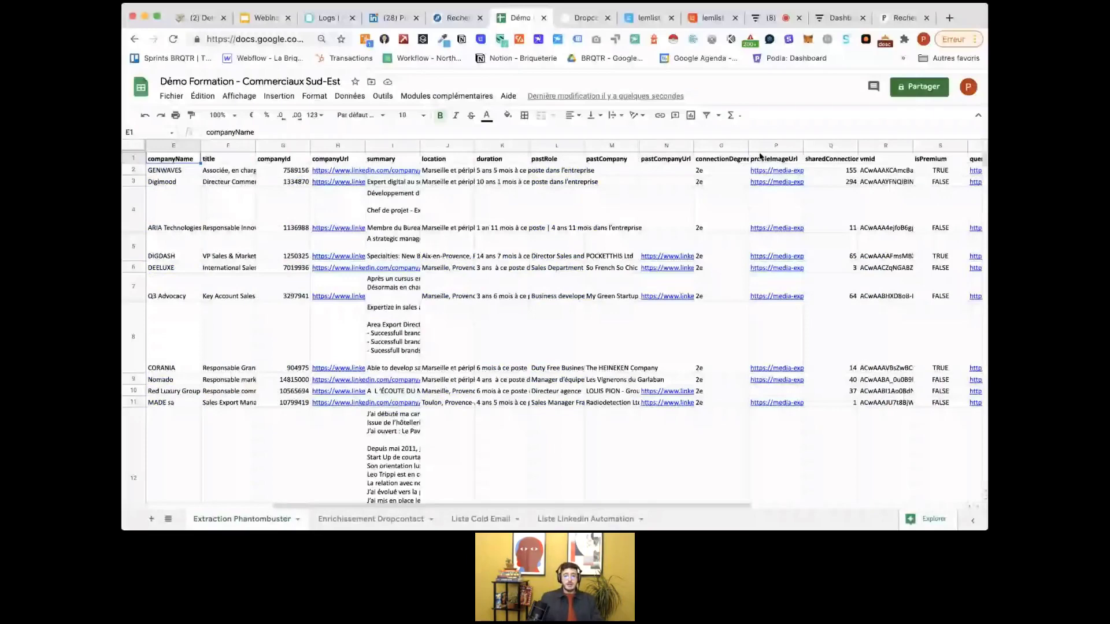
{"action": "scroll", "coordinate": [392, 214], "scroll_direction": "left", "scroll_amount": 5}
{"action": "left_click", "coordinate": [392, 214]}
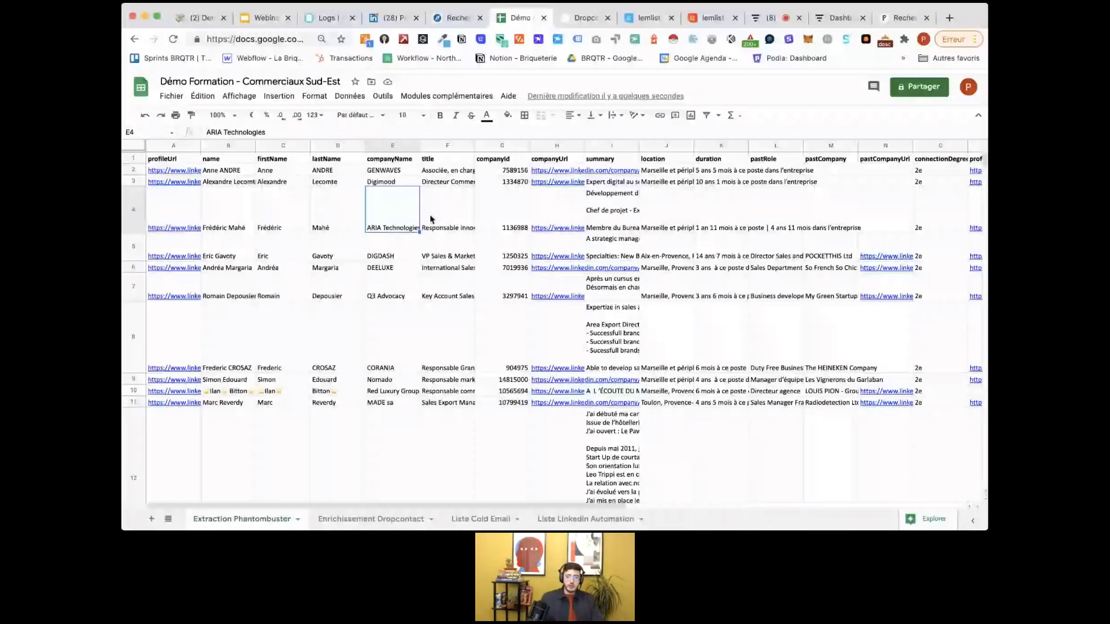
- Switch to Dropcontact and read on the My files page which contact fields the email enrichment uses
{"action": "left_click", "coordinate": [584, 18]}
{"action": "left_click_drag", "start_coordinate": [250, 37], "coordinate": [300, 38]}
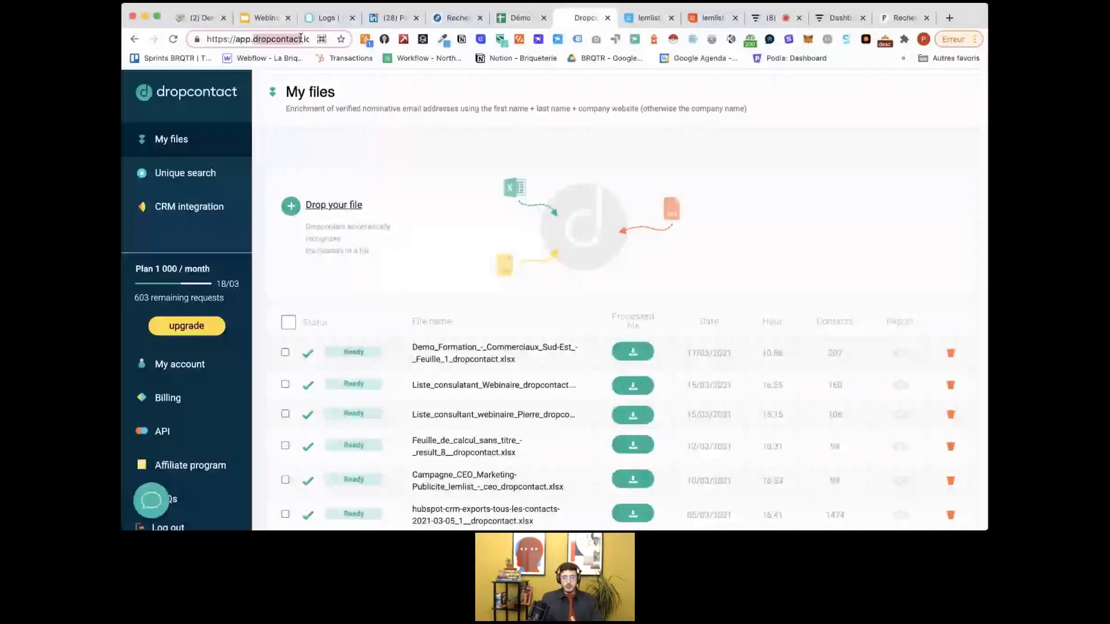
{"action": "left_click", "coordinate": [333, 150]}
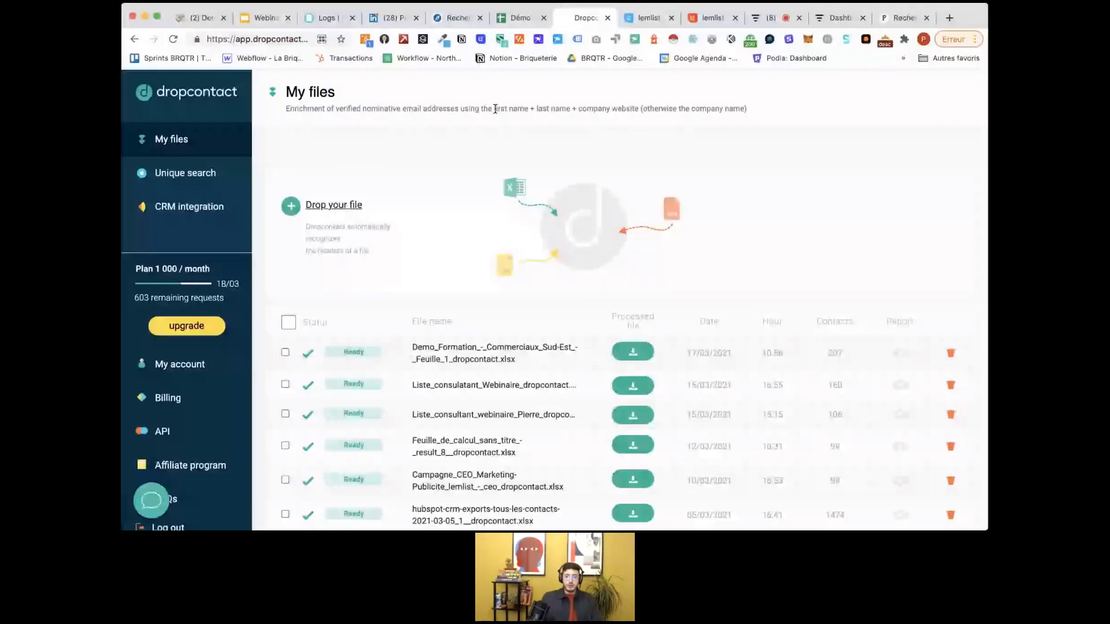
{"action": "left_click_drag", "start_coordinate": [495, 109], "coordinate": [764, 119]}
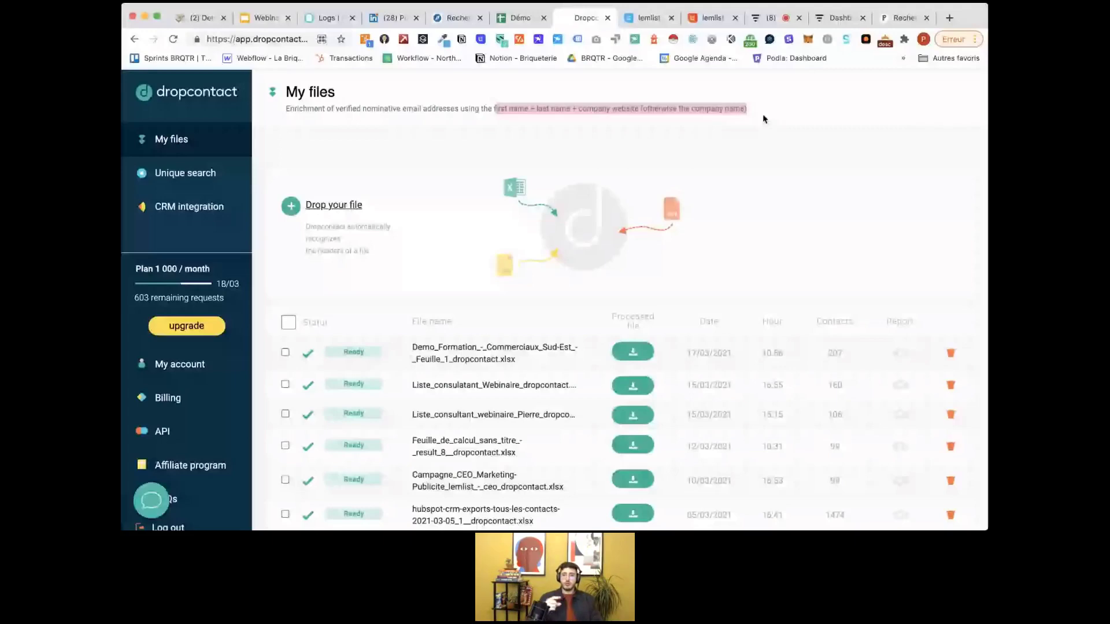